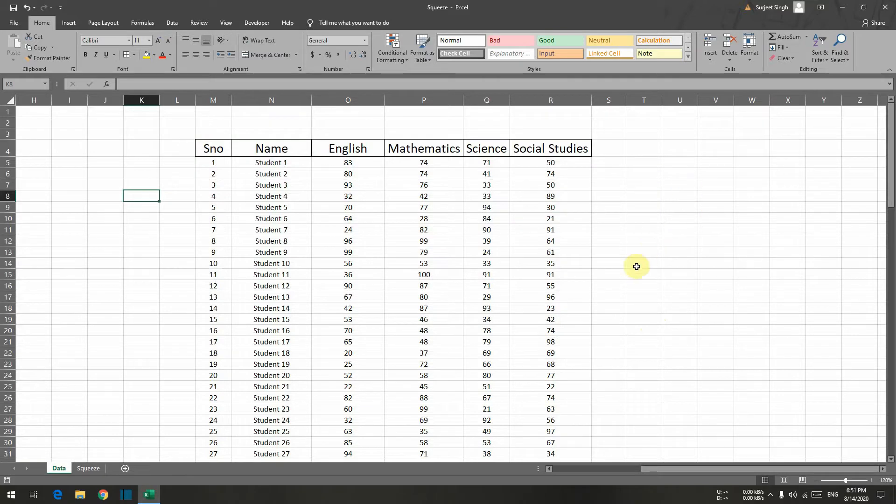
Step: Examine the student marks table on the Data sheet, including its headings, subject columns and all student rows
drag(211, 145, 479, 142)
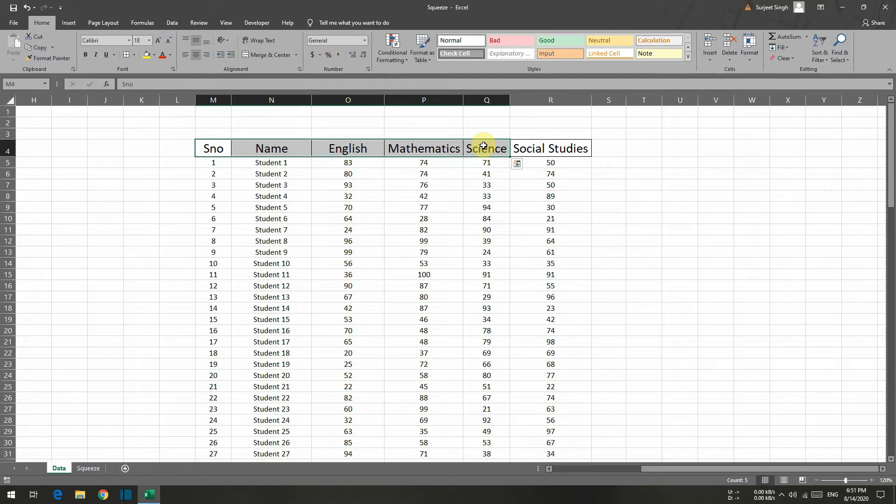
click(574, 207)
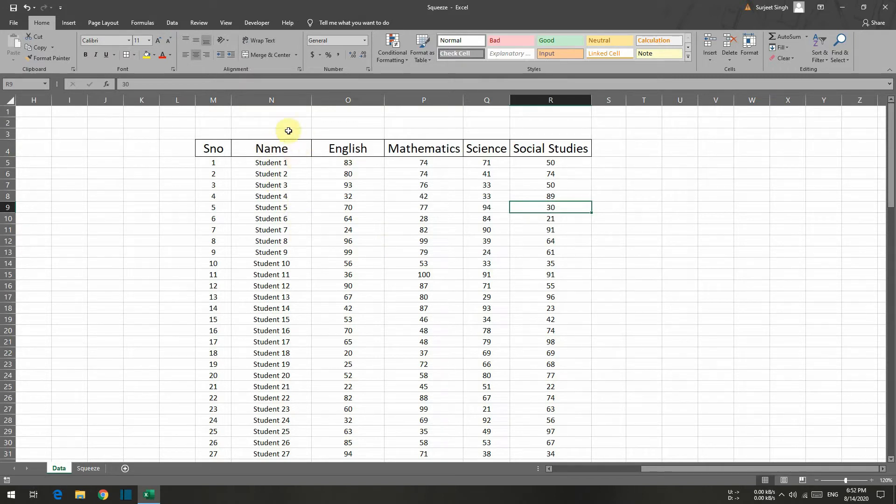
click(288, 97)
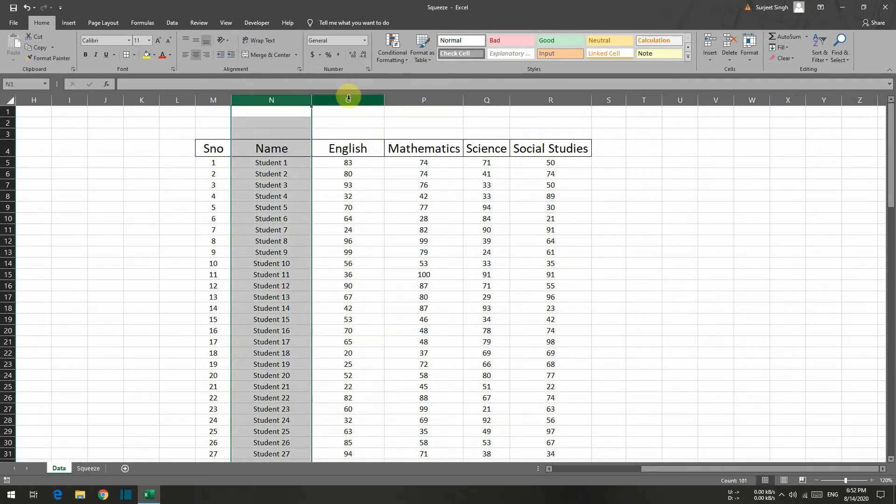
drag(346, 95, 564, 88)
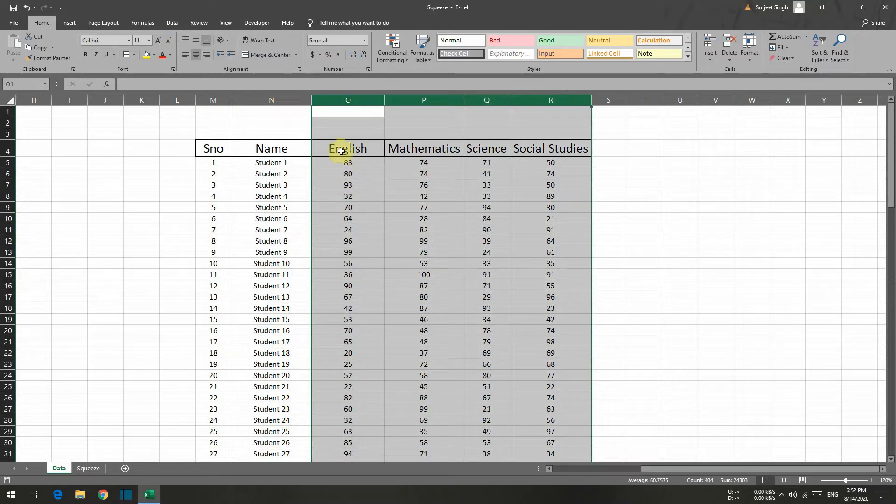
drag(341, 151, 523, 145)
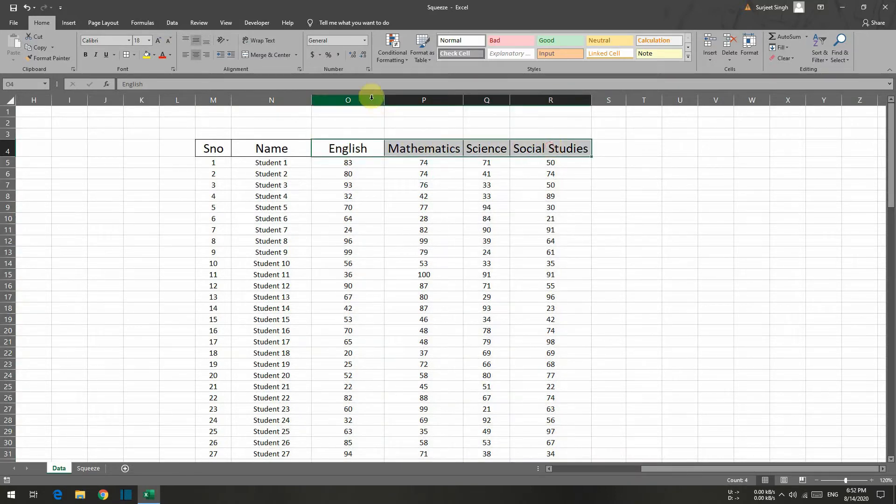
drag(372, 98, 544, 98)
click(520, 187)
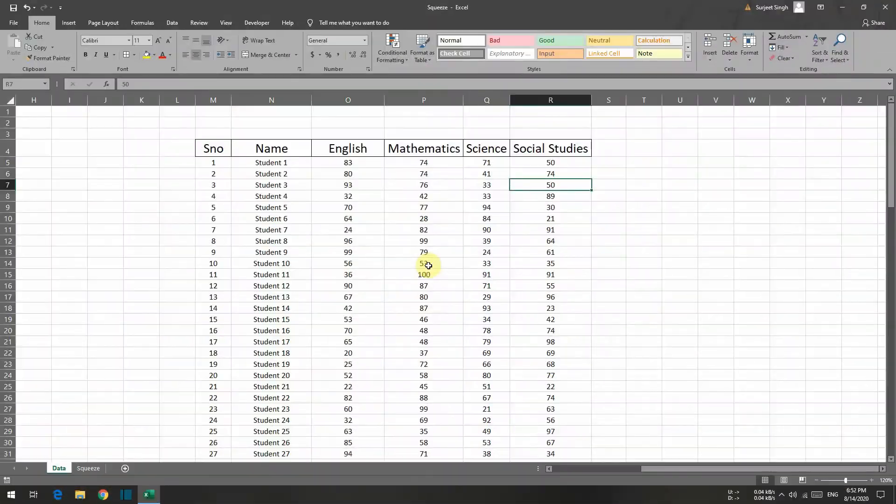
scroll(428, 265, down, 20)
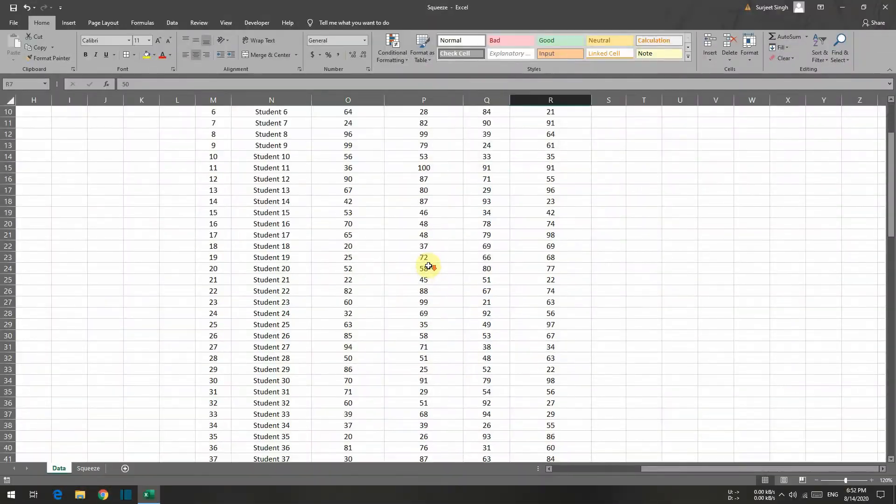
scroll(429, 266, down, 4)
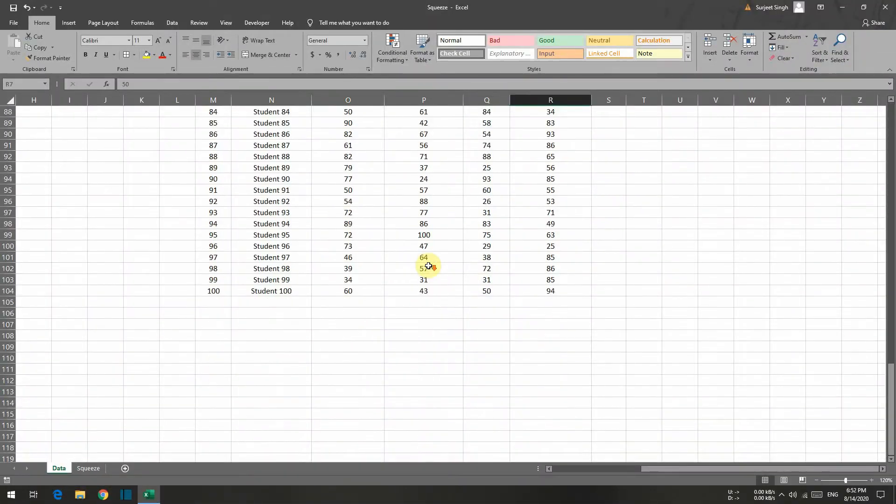
scroll(429, 268, up, 20)
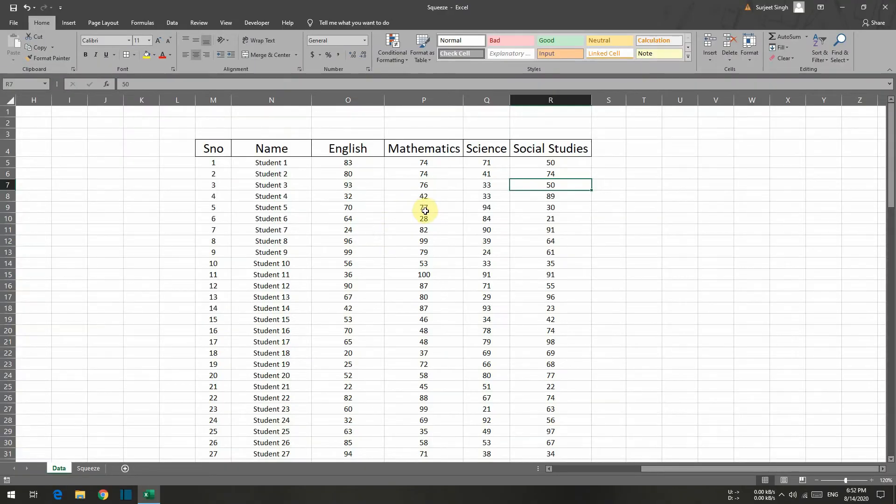
scroll(425, 211, down, 8)
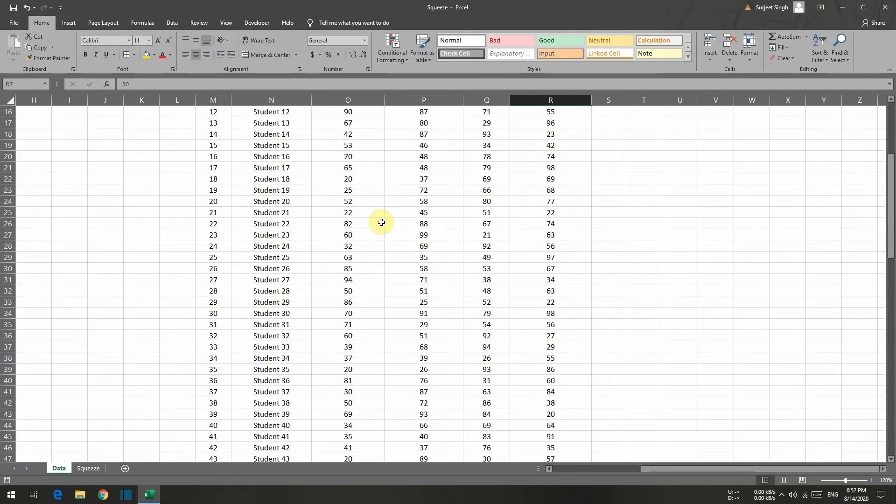
scroll(382, 223, down, 10)
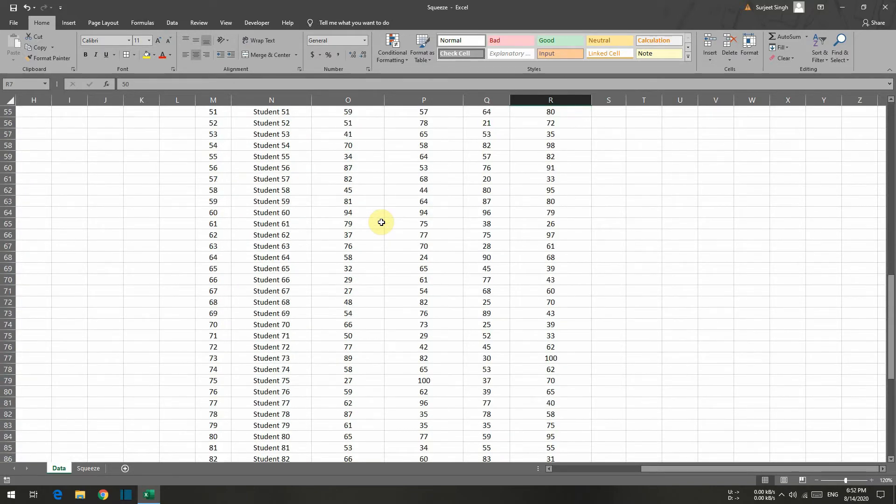
scroll(381, 222, up, 18)
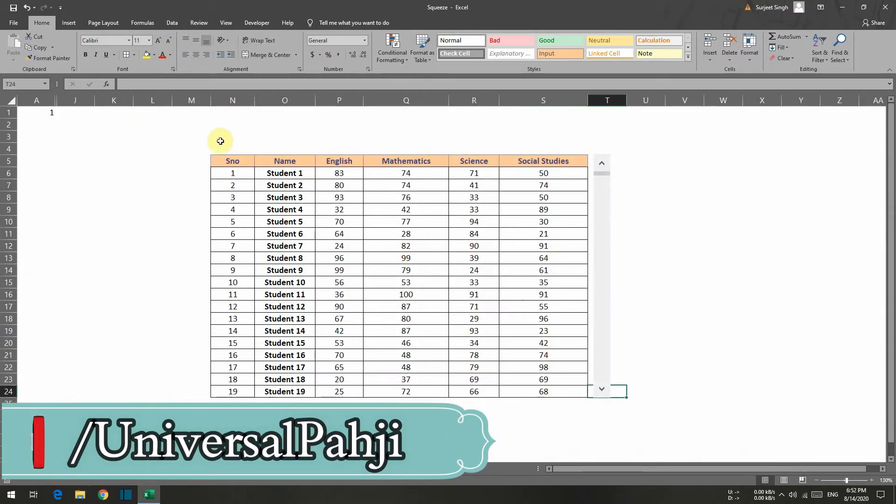
Step: Examine how the compact marks table on the Squeeze sheet moves through the student rows with its scroll bar, going down and back up
drag(221, 153, 596, 398)
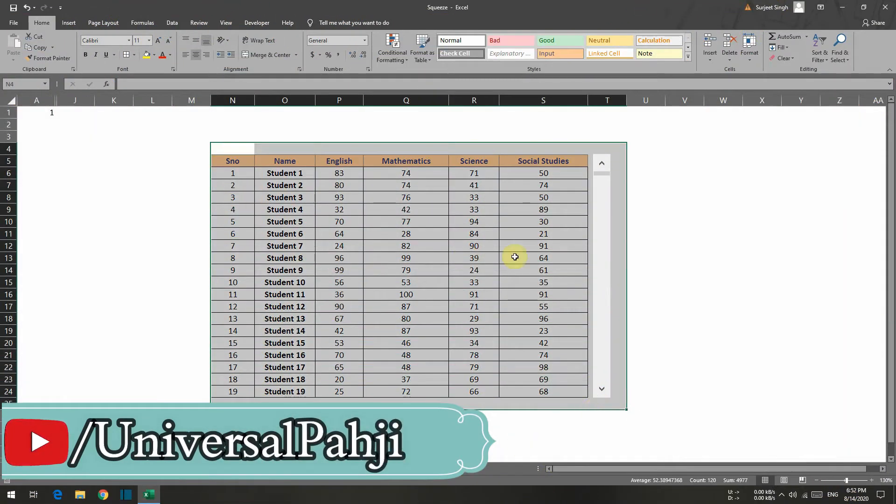
click(513, 248)
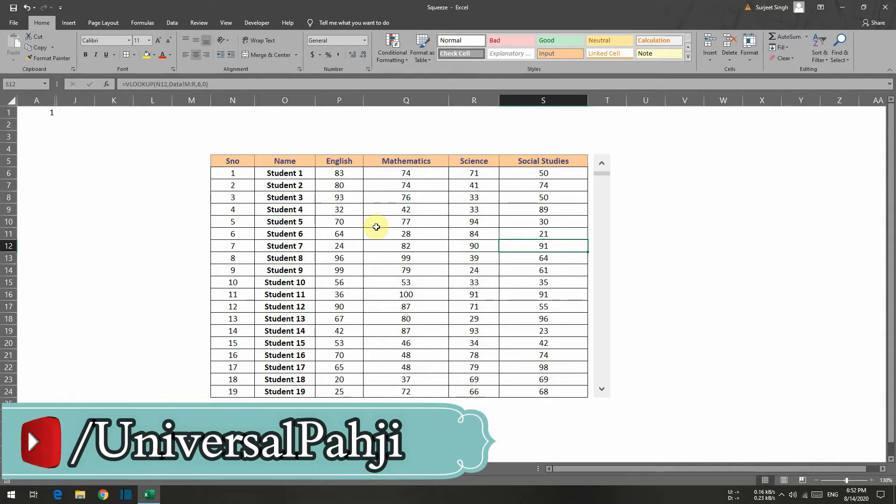
click(603, 391)
click(602, 391)
click(602, 391)
click(602, 390)
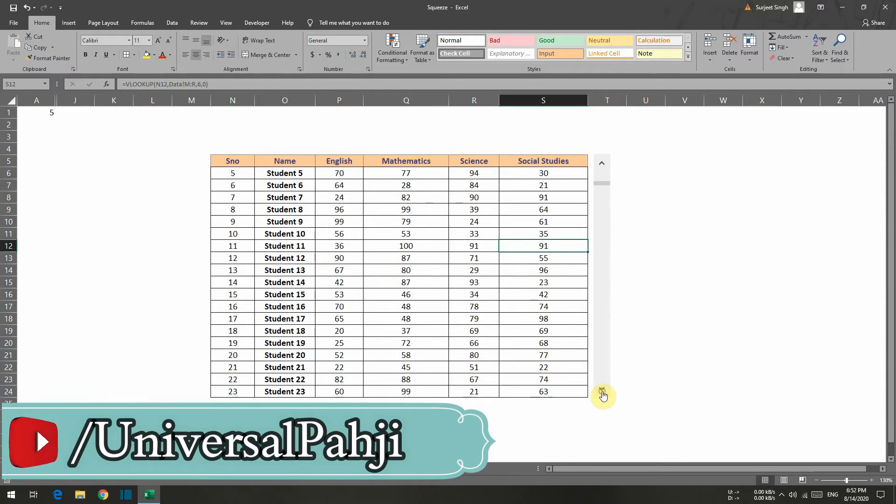
click(602, 390)
click(603, 390)
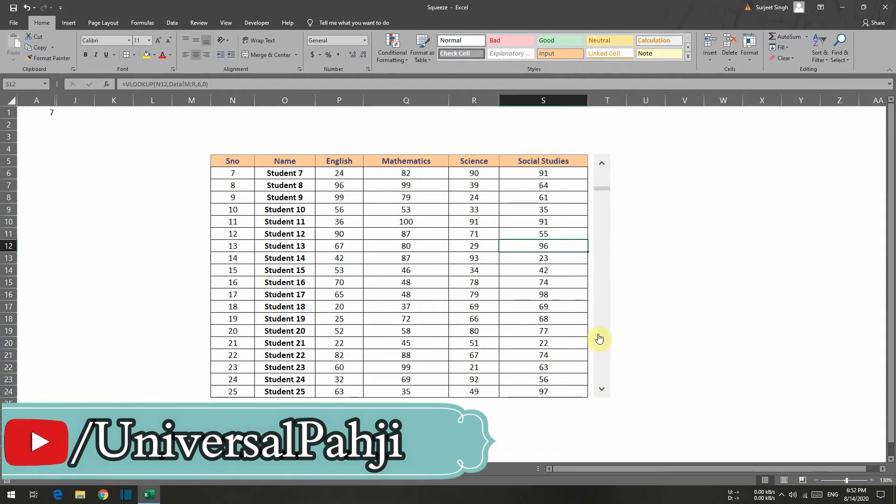
click(603, 391)
click(602, 390)
click(602, 391)
click(603, 391)
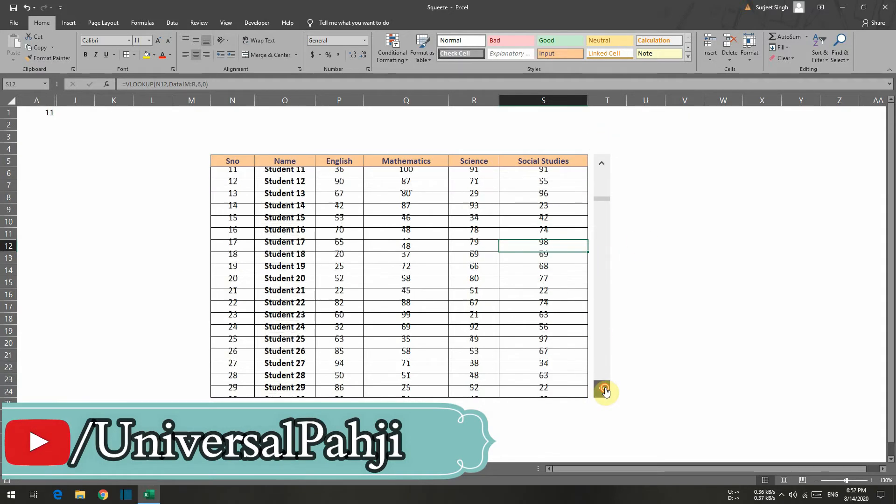
click(602, 390)
click(602, 390)
click(605, 391)
click(605, 391)
click(605, 390)
click(605, 390)
click(605, 390)
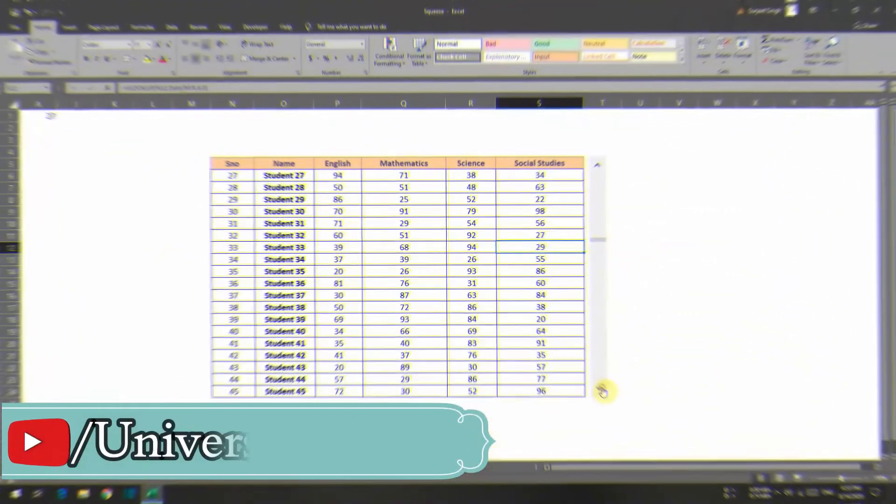
click(605, 391)
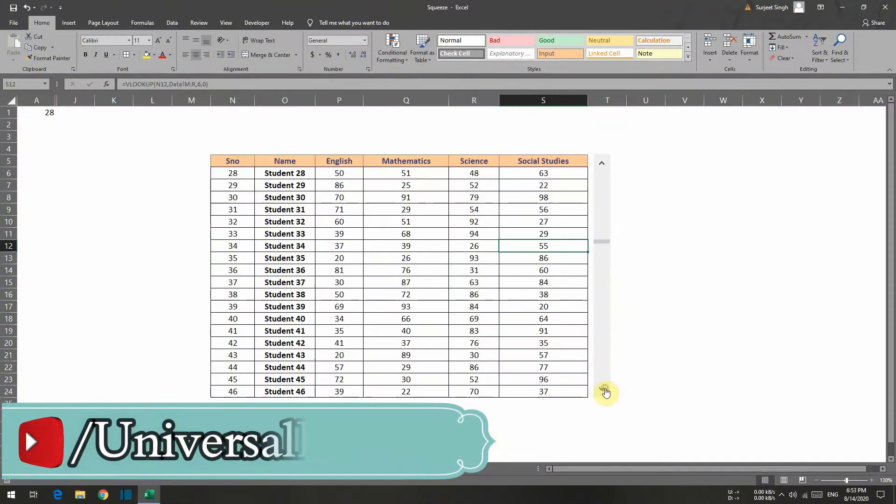
click(605, 391)
click(605, 391)
click(605, 389)
click(605, 389)
click(605, 389)
drag(603, 255, 600, 161)
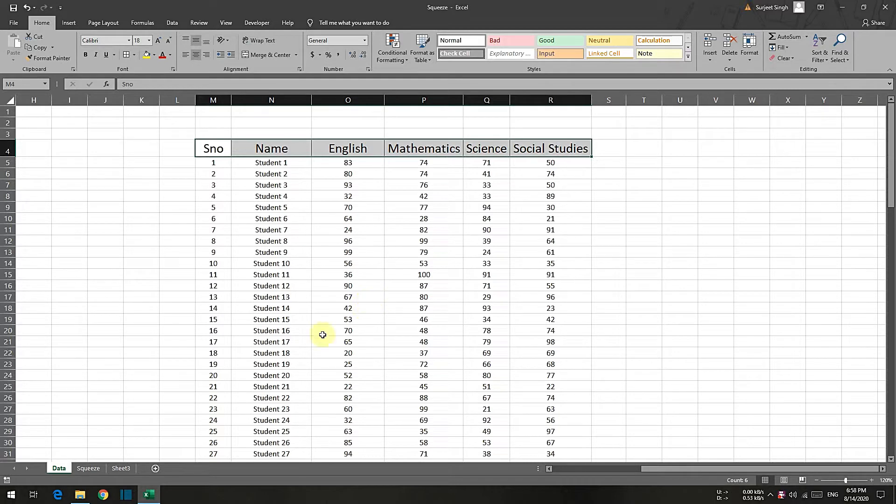
Step: Copy the heading row from Sno to Social Studies on the Data sheet into Sheet3, starting at cell G4
click(120, 469)
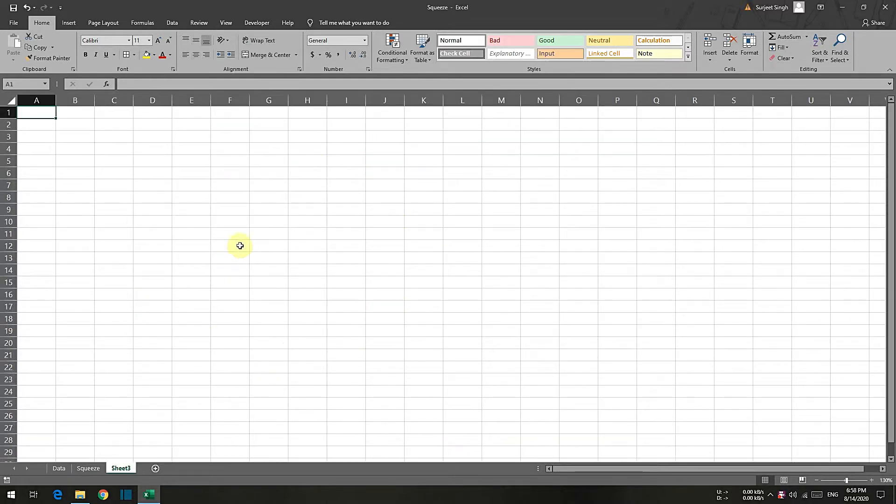
click(59, 470)
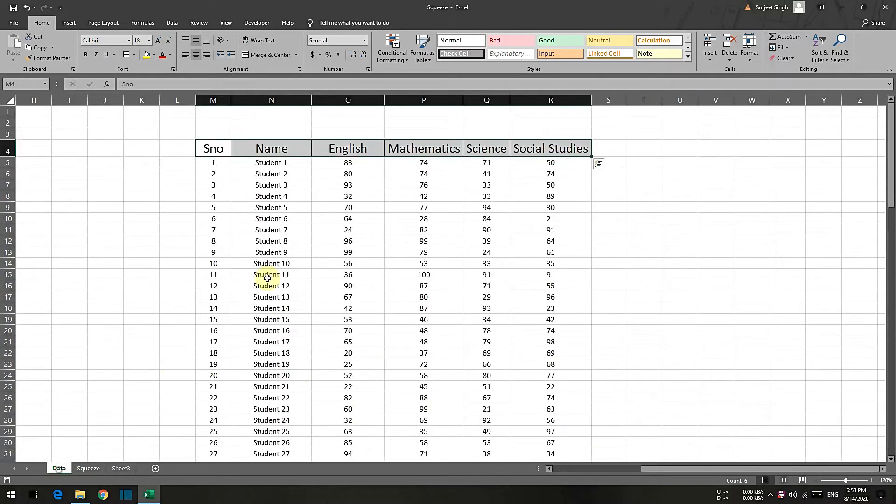
click(308, 199)
drag(215, 145, 548, 145)
key(ctrl+c)
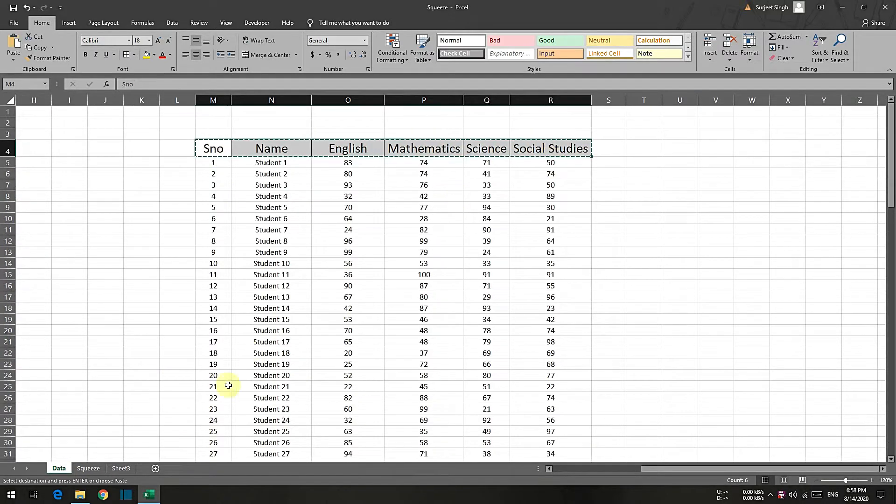
click(121, 469)
click(270, 151)
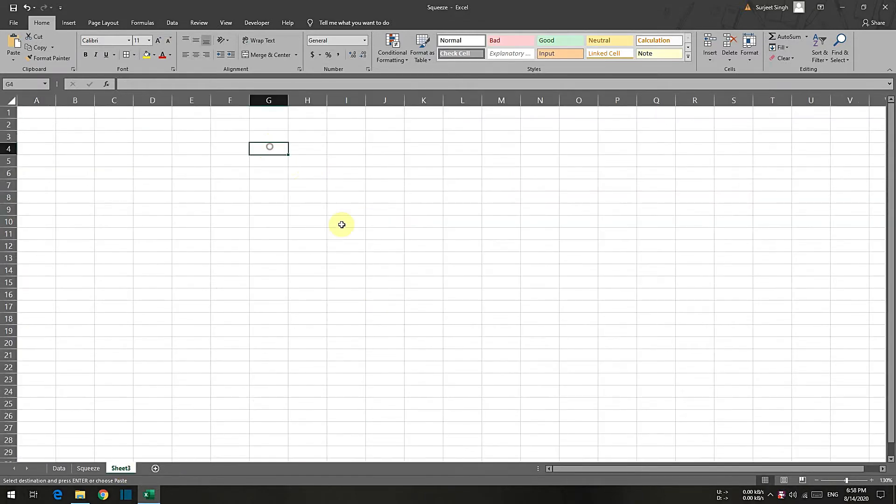
key(ctrl+v)
Step: Autofit the widths of columns G to L on Sheet3 to the copied headings
drag(271, 100, 489, 108)
double_click(482, 100)
click(474, 240)
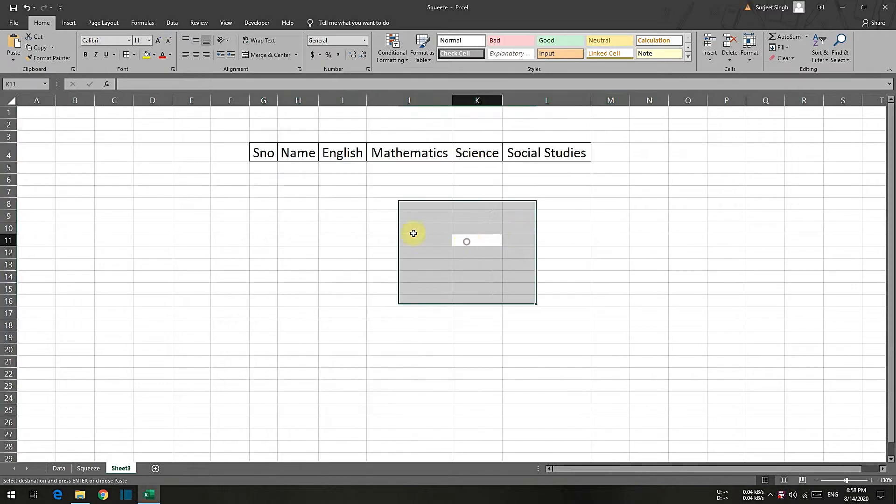
Step: Hide the gridlines on Sheet3
click(274, 154)
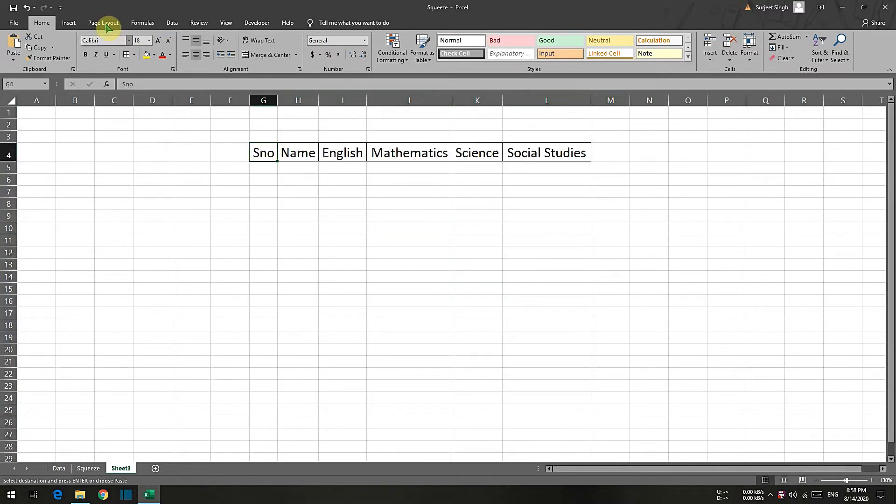
click(172, 23)
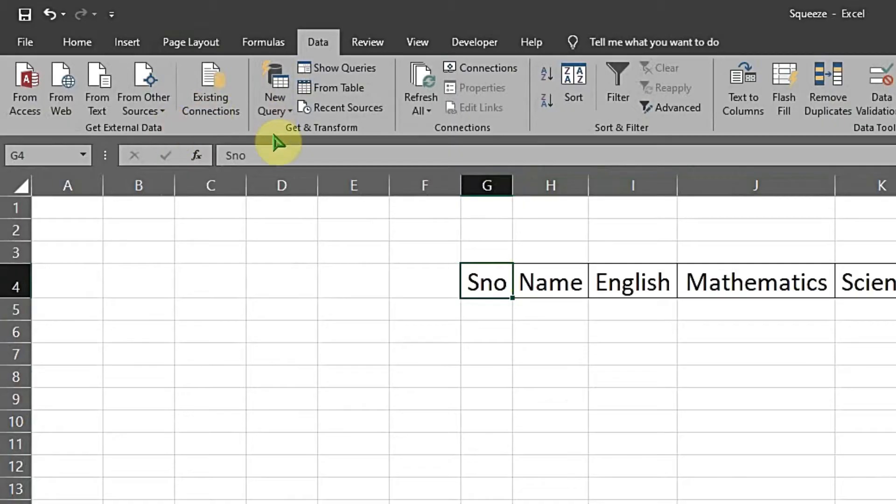
click(410, 44)
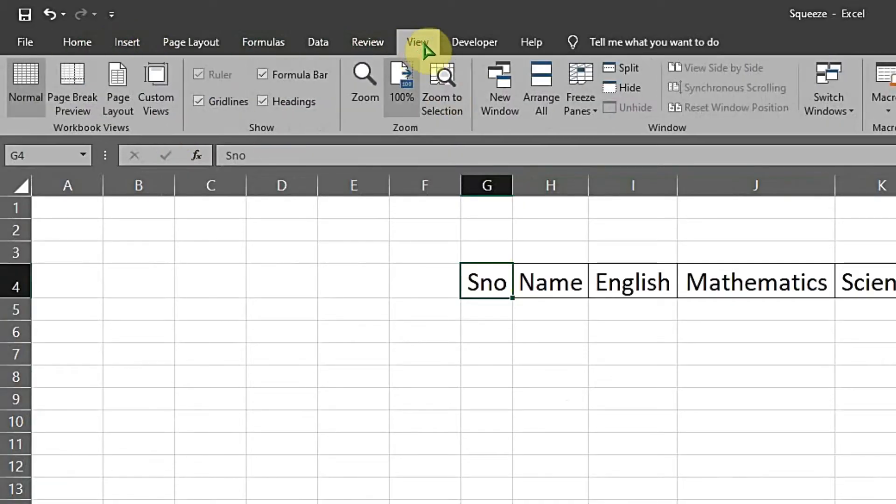
click(203, 107)
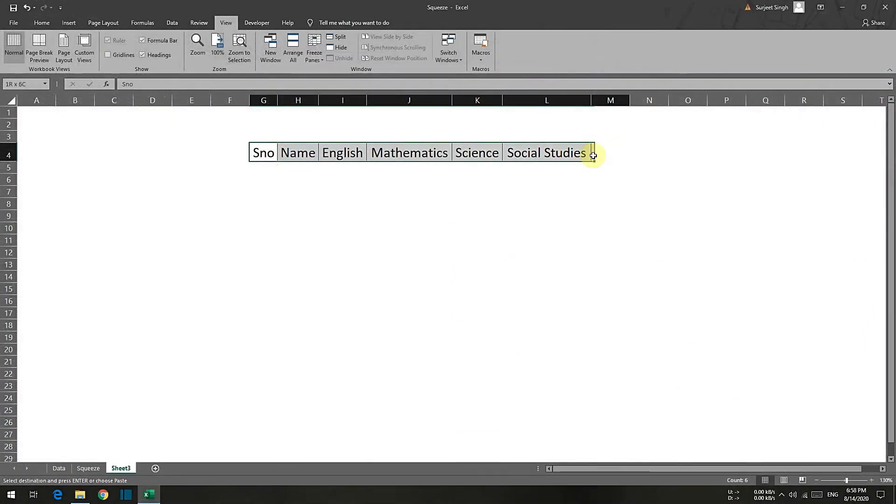
Step: Apply all borders to the table range G4:L17, covering the headings and the empty rows below them
drag(590, 152, 566, 308)
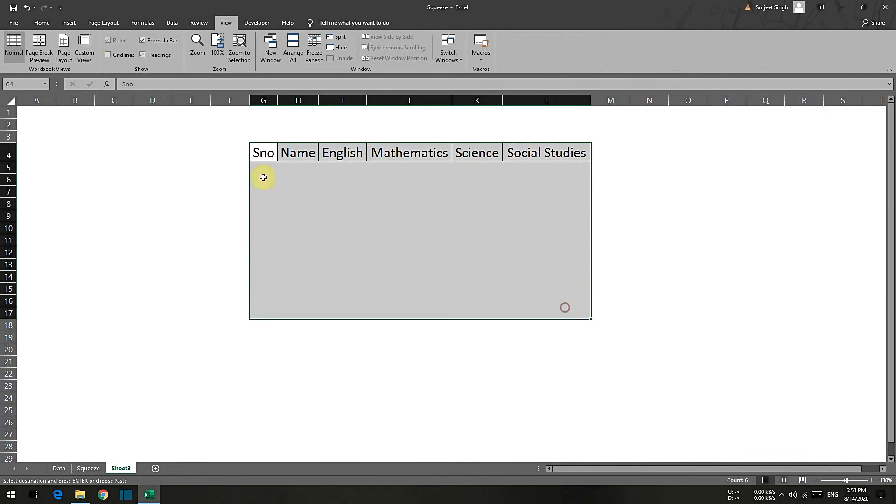
click(41, 23)
click(127, 54)
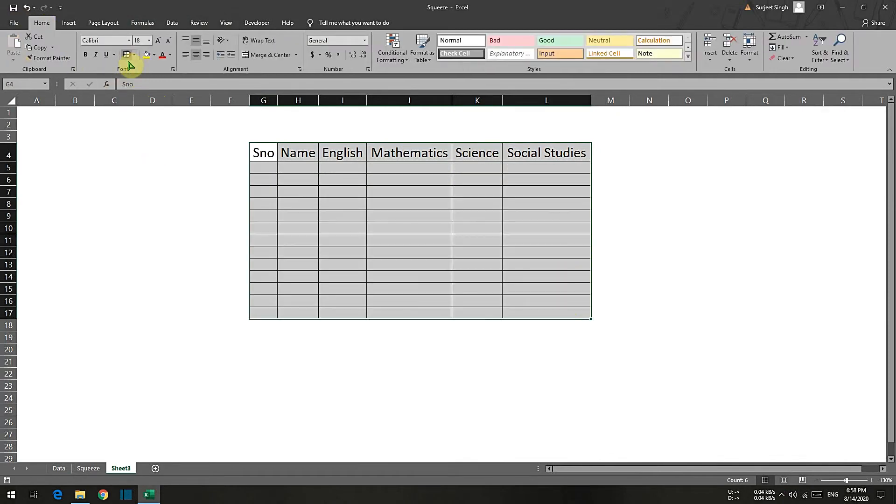
click(484, 213)
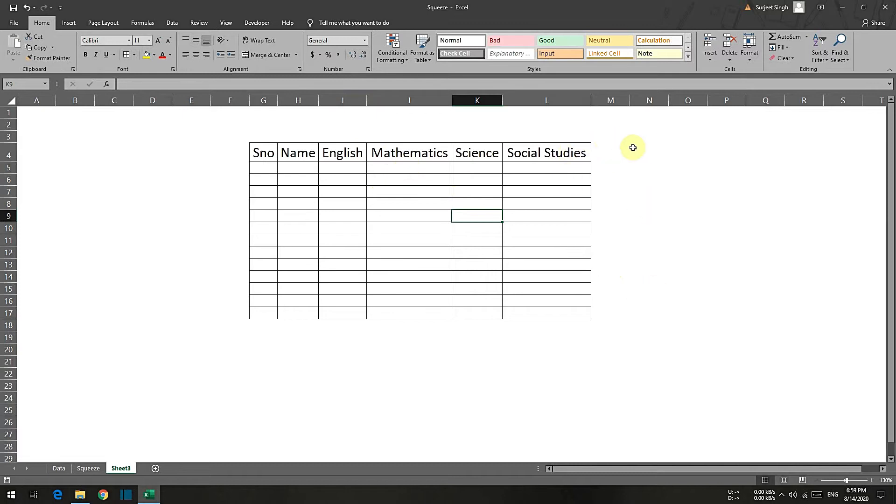
Step: Insert a vertical scroll bar form control in column M beside the table, spanning rows 4 to 17
click(257, 26)
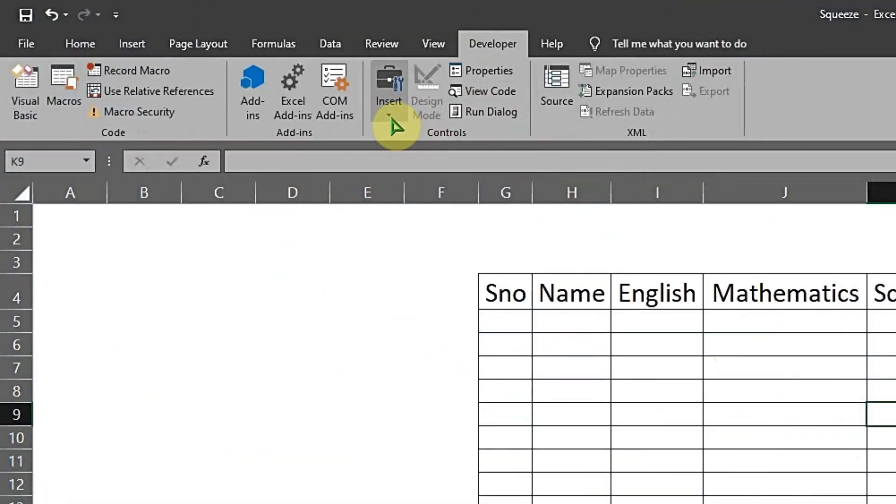
click(390, 112)
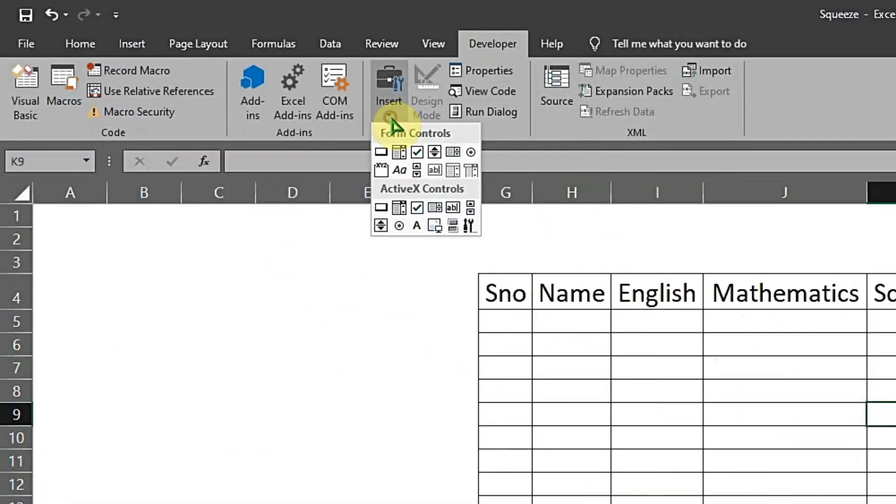
click(417, 172)
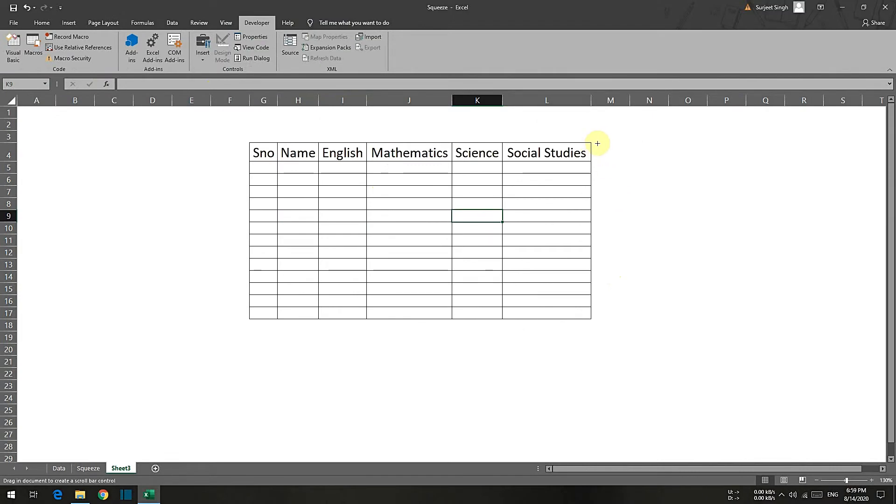
drag(598, 144, 609, 144)
drag(612, 184, 608, 316)
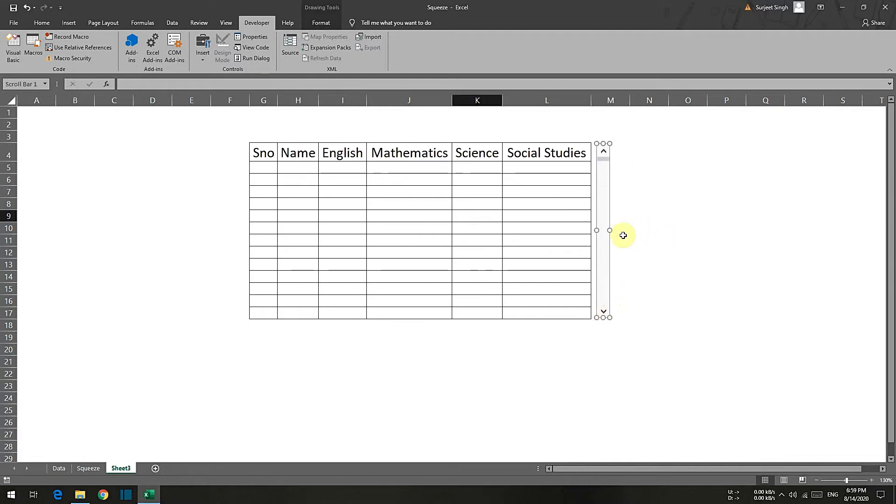
Step: Make the scroll bar slightly narrower and reduce the width of column M to fit closely around it
drag(608, 233, 608, 231)
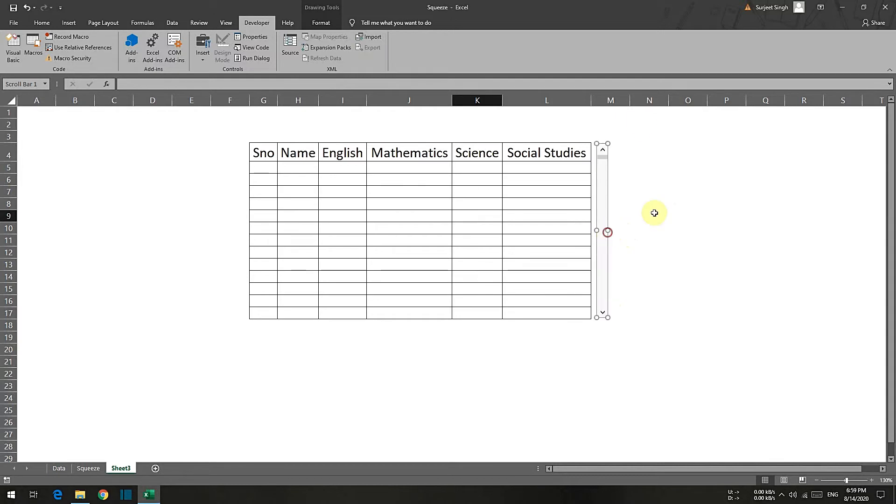
drag(630, 99, 613, 103)
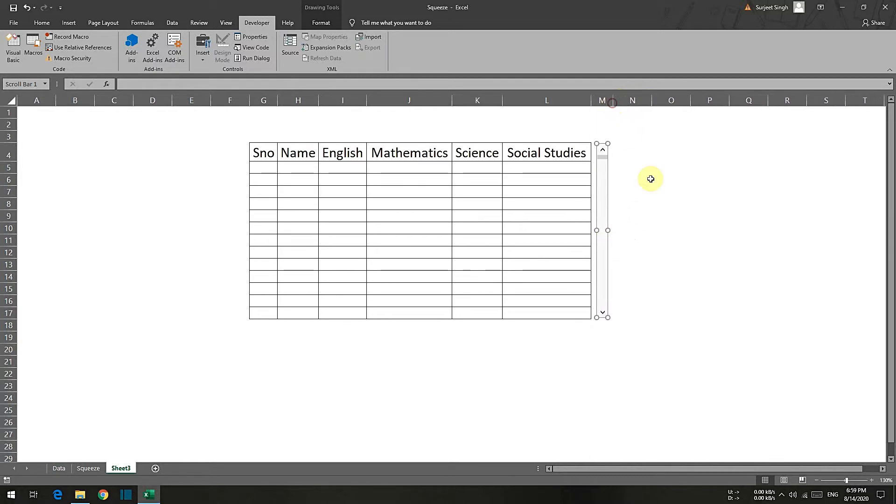
click(649, 179)
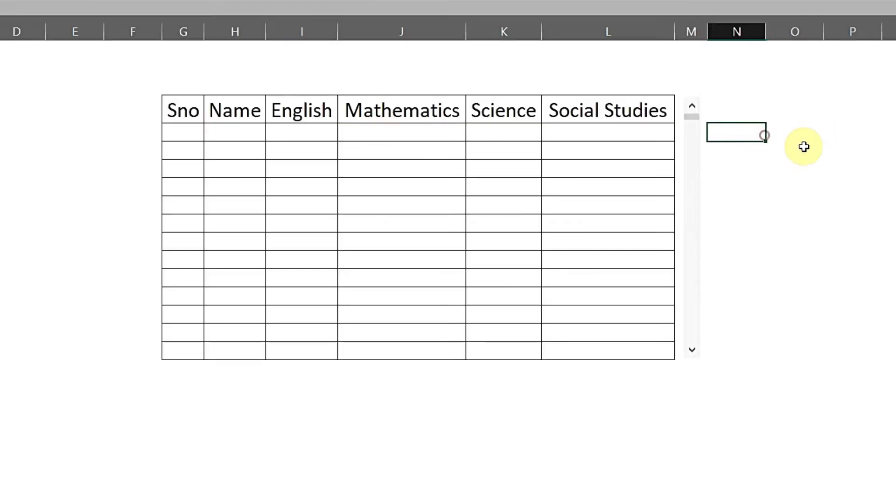
Step: In the scroll bar's control settings, set both the current value and the minimum value to 1
right_click(693, 108)
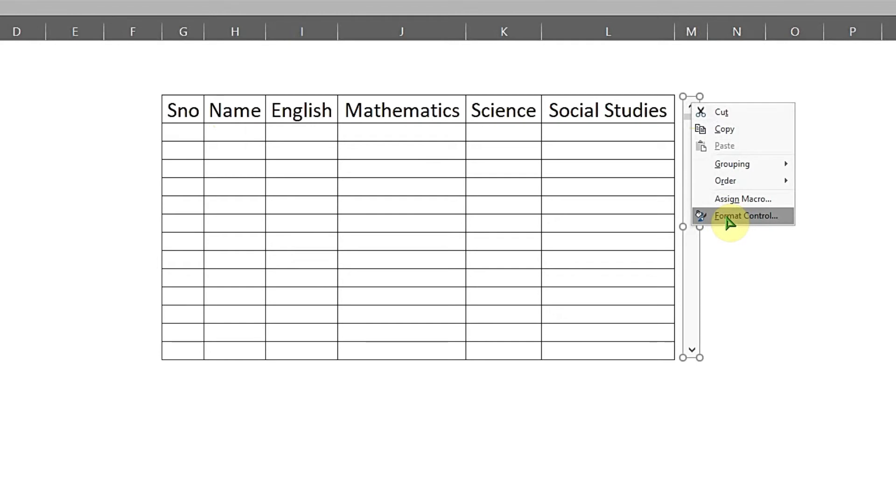
click(728, 218)
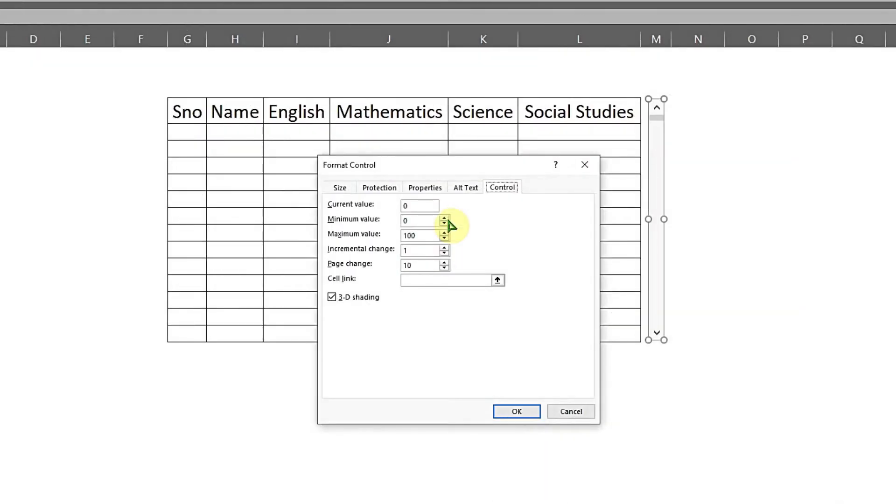
click(411, 204)
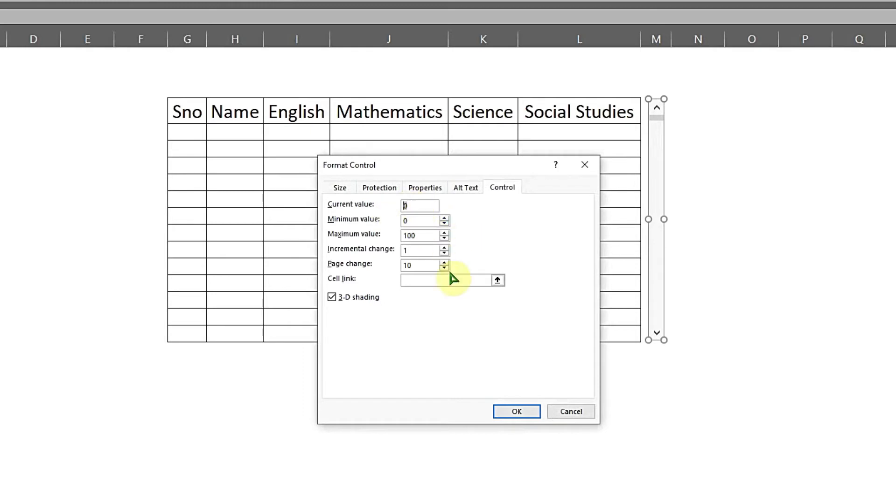
key(Delete)
text(1)
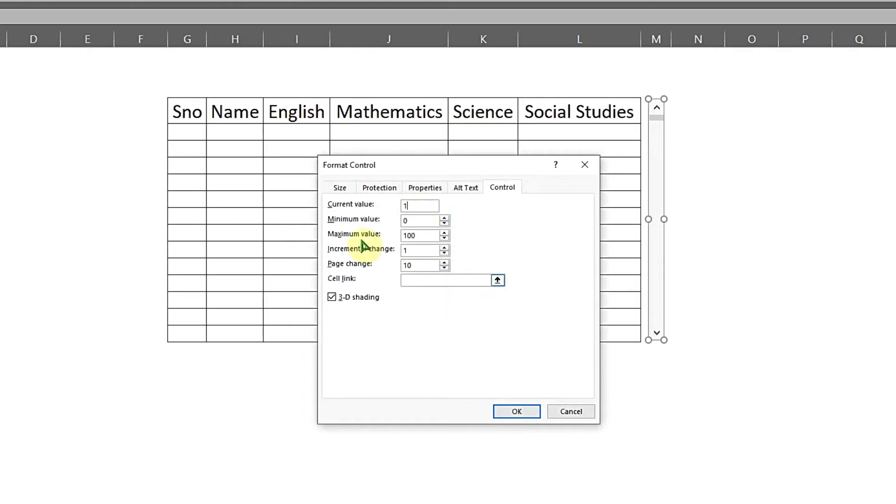
click(419, 219)
key(BackSpace)
text(1)
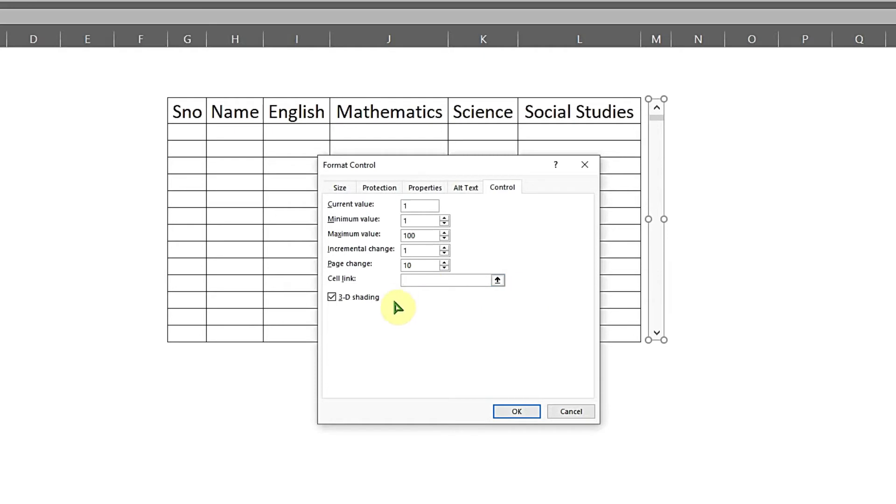
Step: Link the scroll bar to cell D1, apply the control settings, and center the content of D1
click(34, 56)
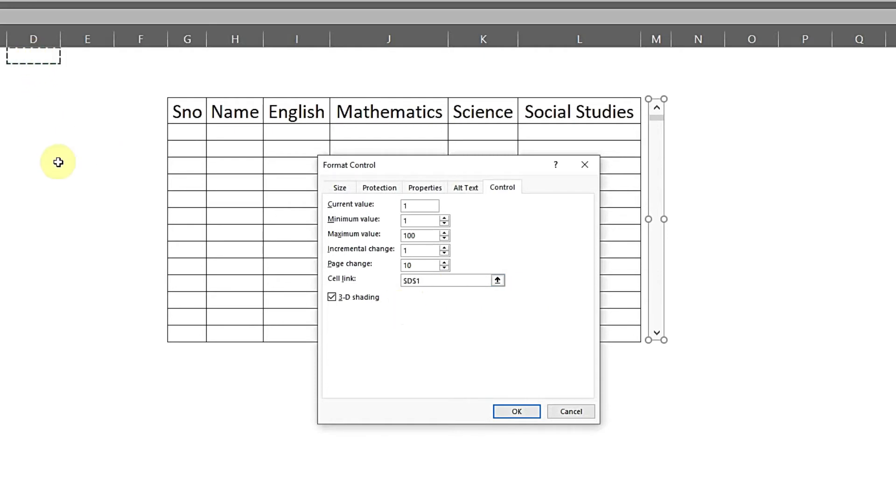
click(515, 413)
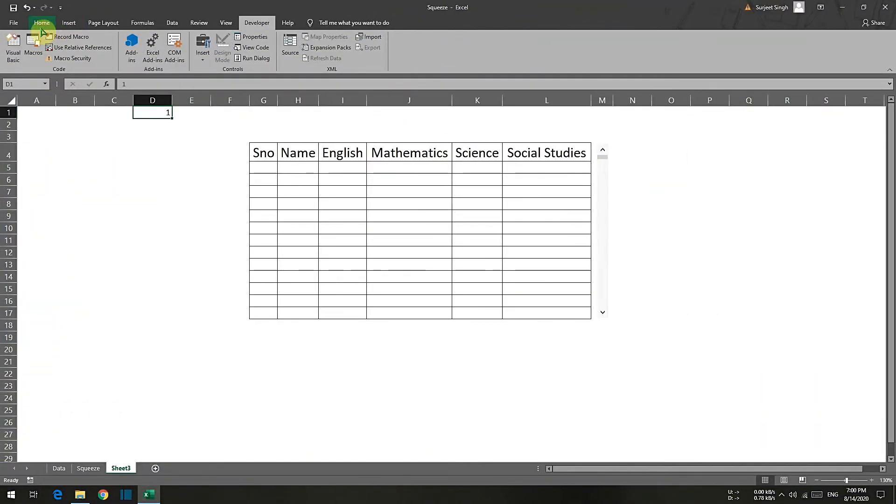
click(41, 23)
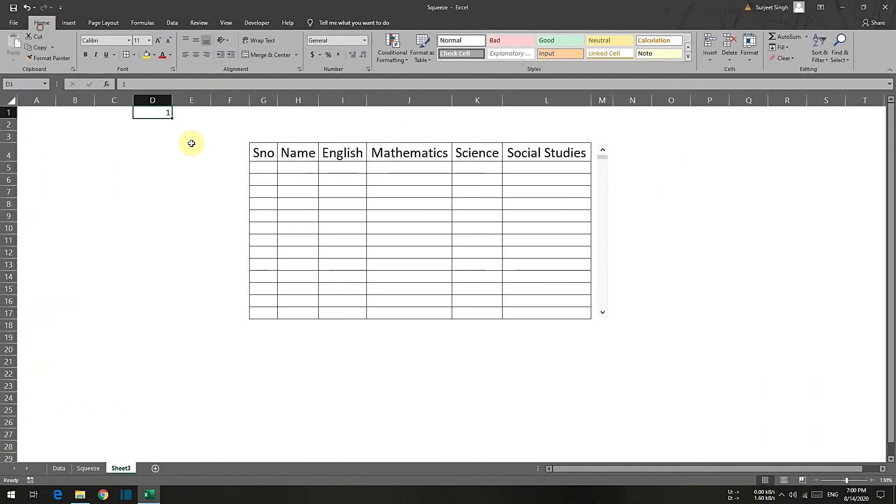
click(196, 55)
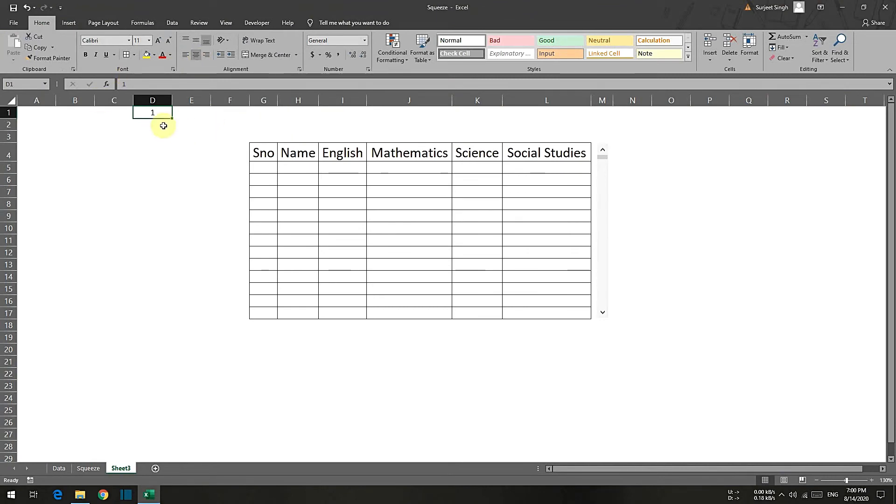
Step: Test the scroll bar's link to D1 by stepping it down to 20 and returning it to 1
click(603, 313)
click(602, 313)
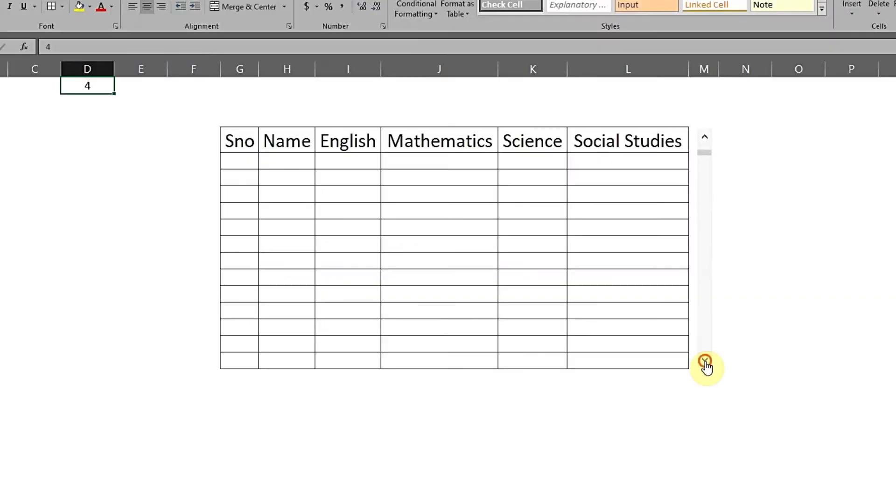
click(603, 313)
click(603, 313)
click(603, 313)
click(705, 363)
click(706, 364)
click(705, 363)
click(705, 364)
click(706, 363)
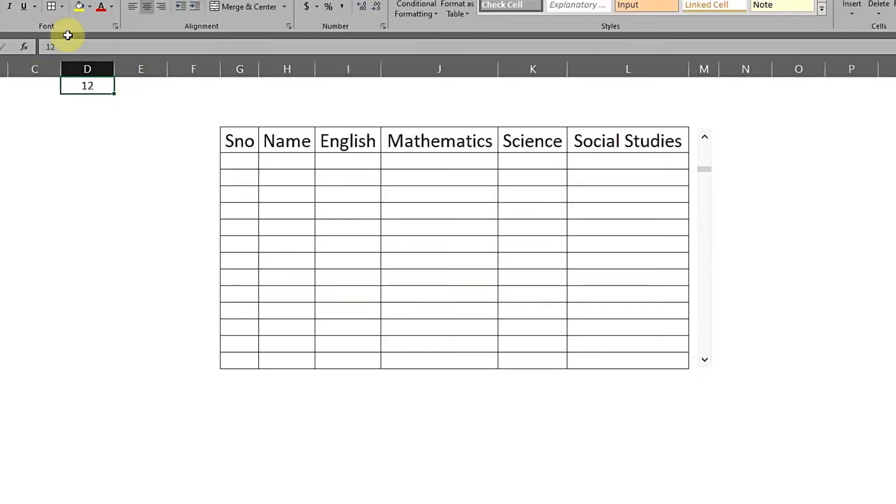
click(706, 362)
click(706, 361)
click(705, 361)
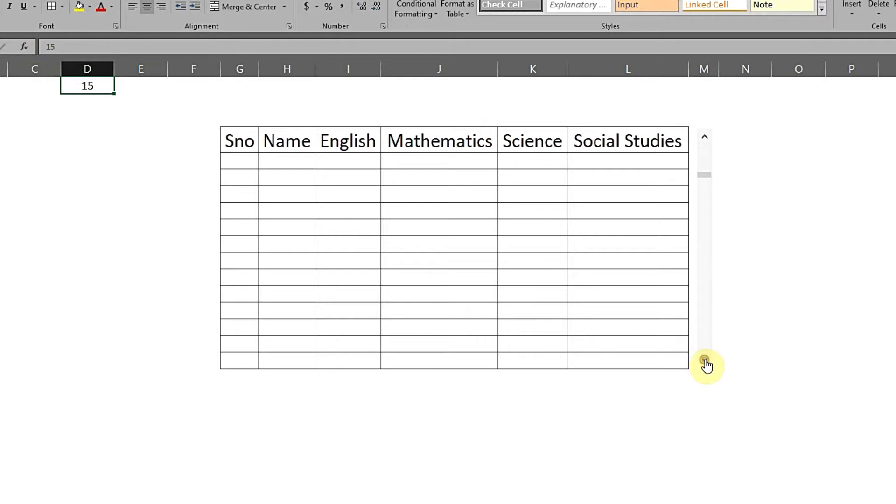
click(705, 361)
click(706, 361)
click(705, 362)
click(705, 363)
click(705, 363)
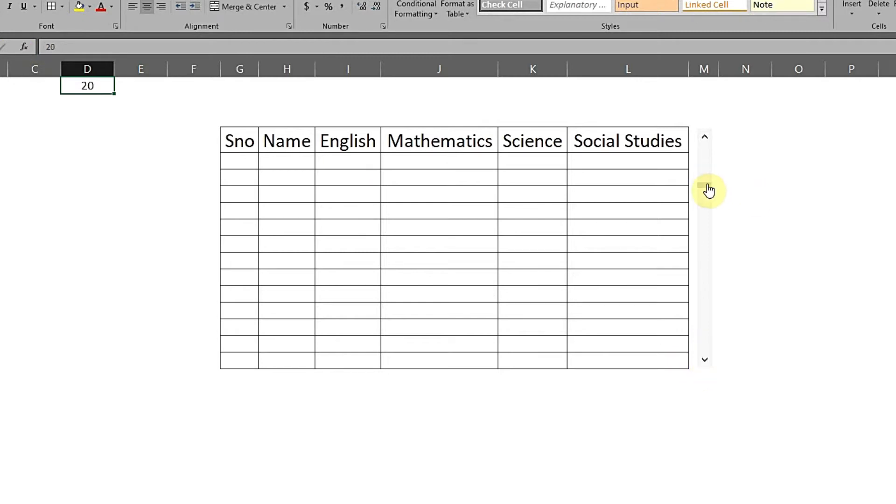
drag(706, 190, 707, 142)
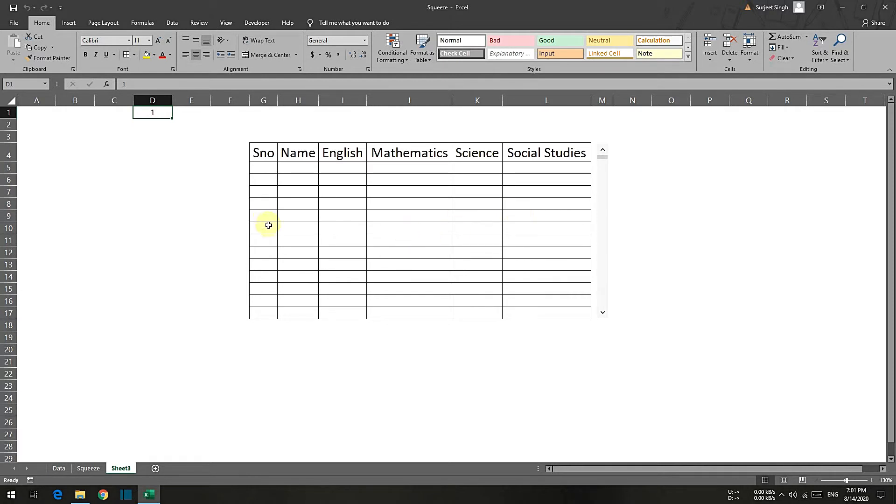
Step: Enter =D1 in G5, the first cell under Sno, and center the contents of columns G to L
click(266, 167)
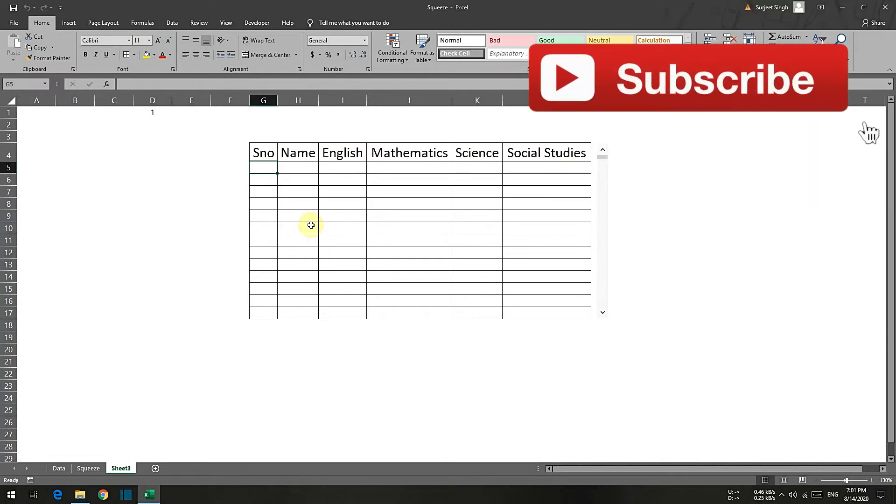
text(=)
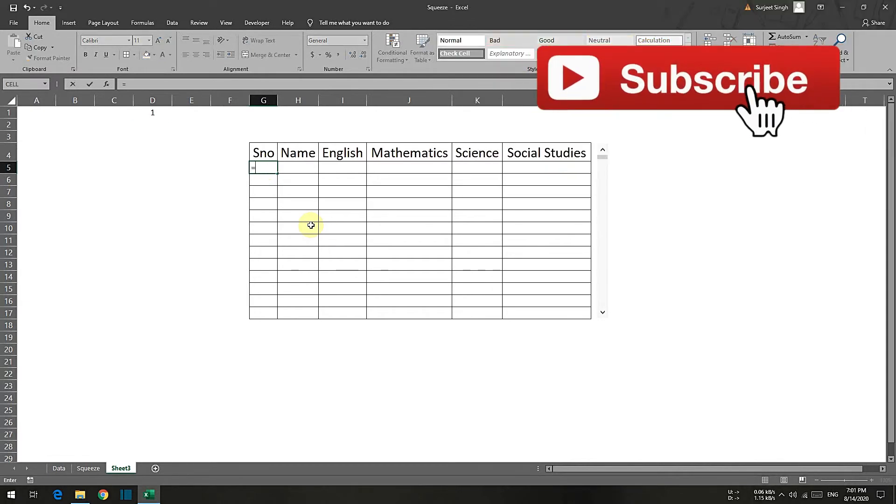
click(149, 114)
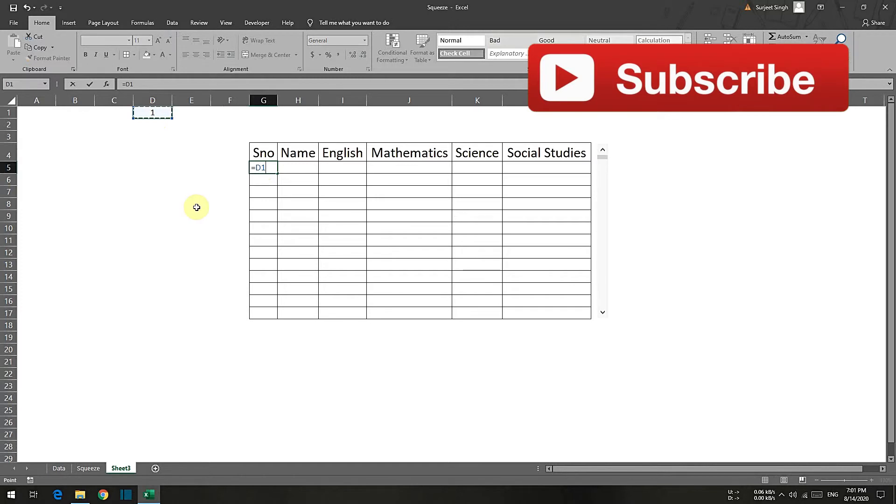
key(Return)
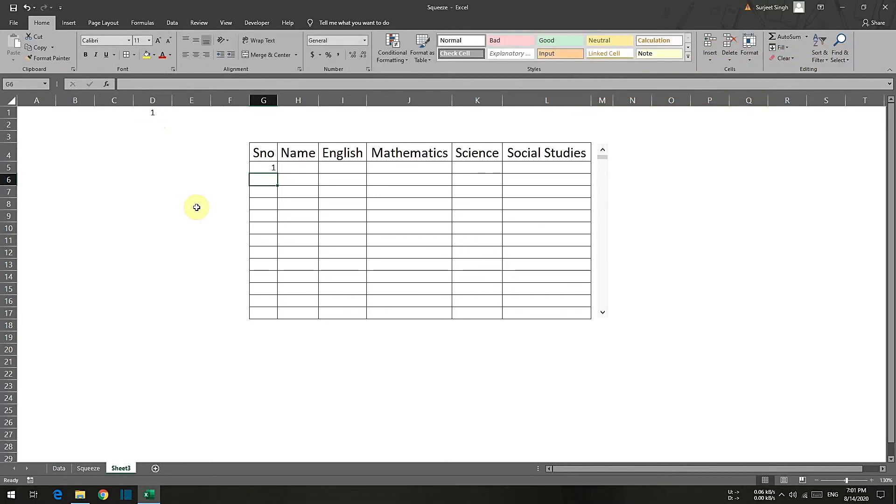
drag(265, 101, 558, 83)
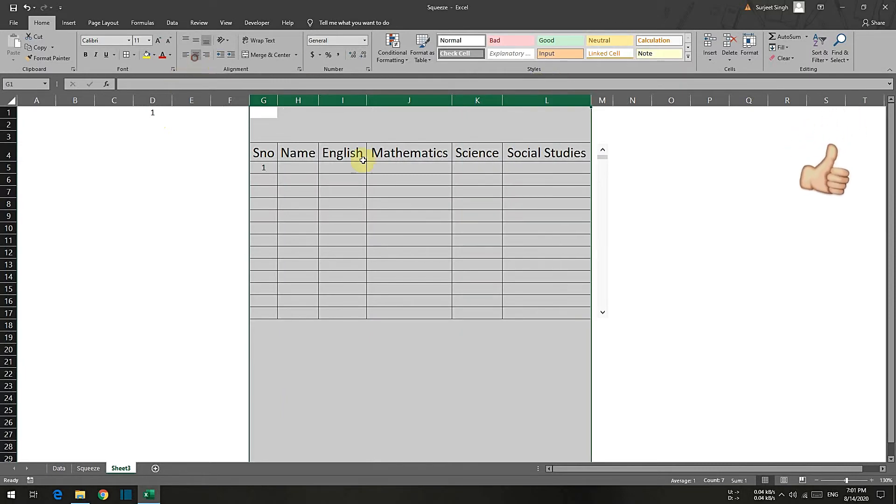
click(409, 204)
Step: Enter the formula =G5+1 in G6, the second cell under Sno
click(266, 177)
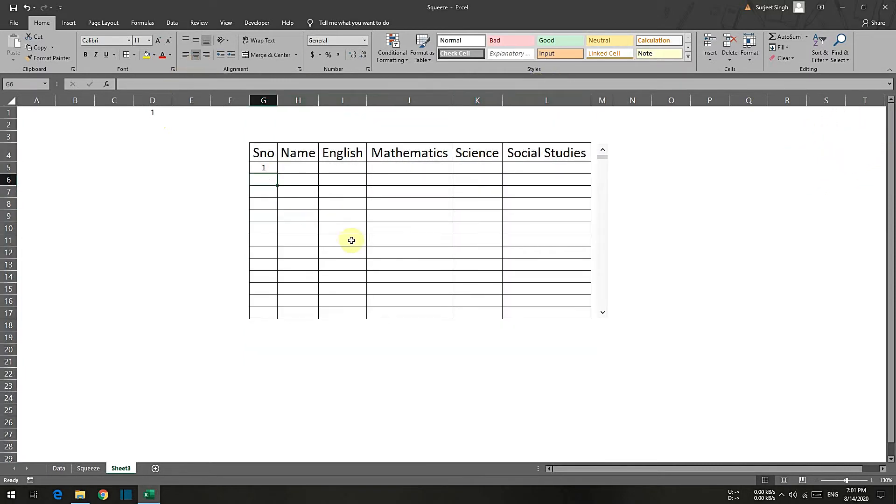
text(=)
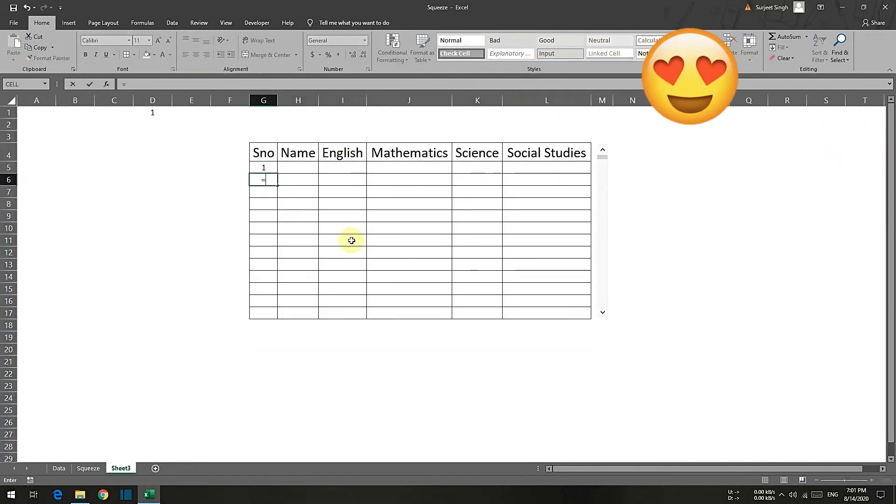
click(267, 168)
text(+1)
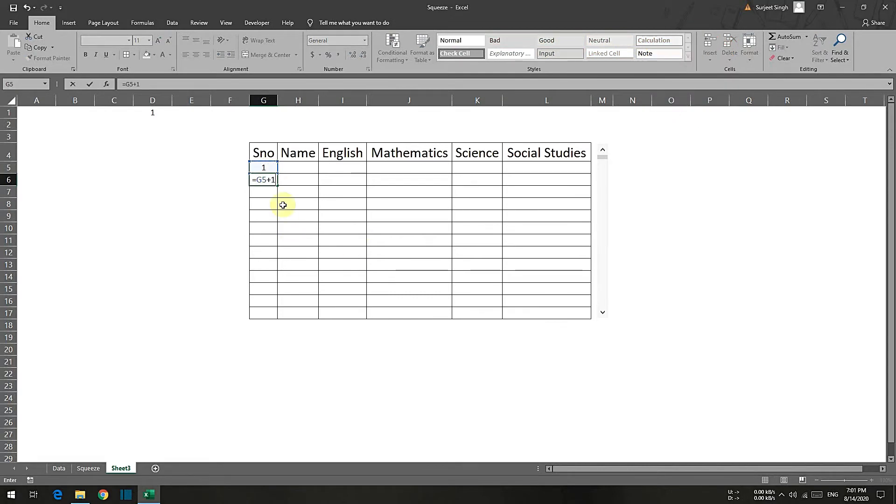
key(Return)
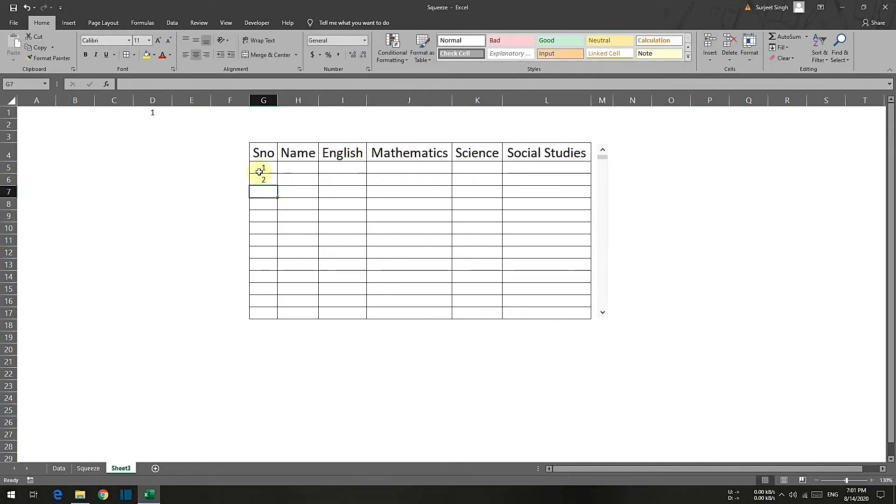
Step: Fill the serial number formula in G6 down through G17, the last row of the table
drag(261, 312, 271, 189)
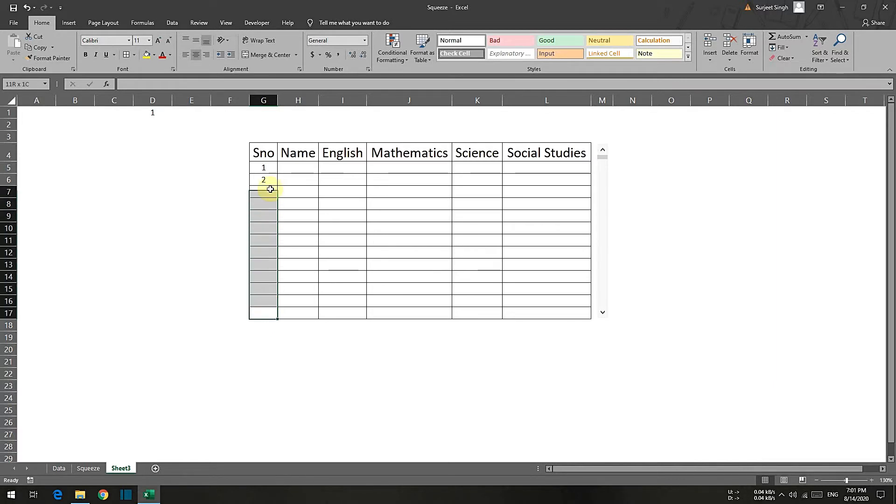
click(269, 316)
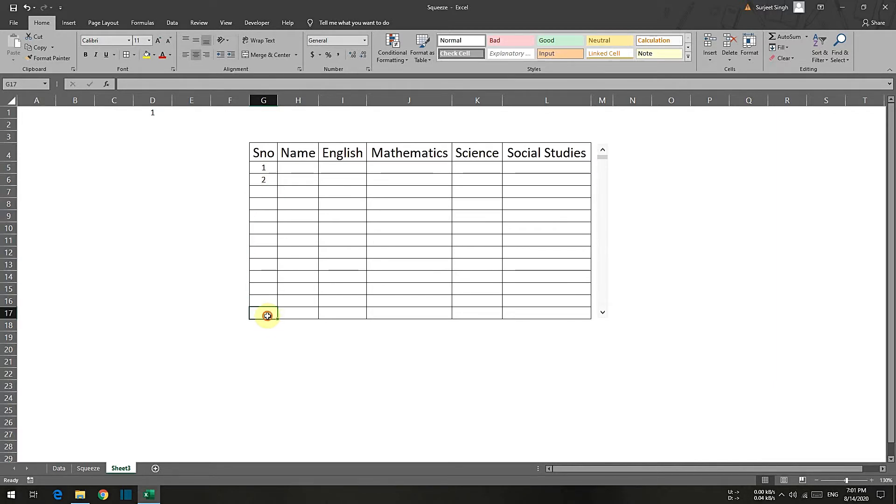
drag(268, 316, 269, 181)
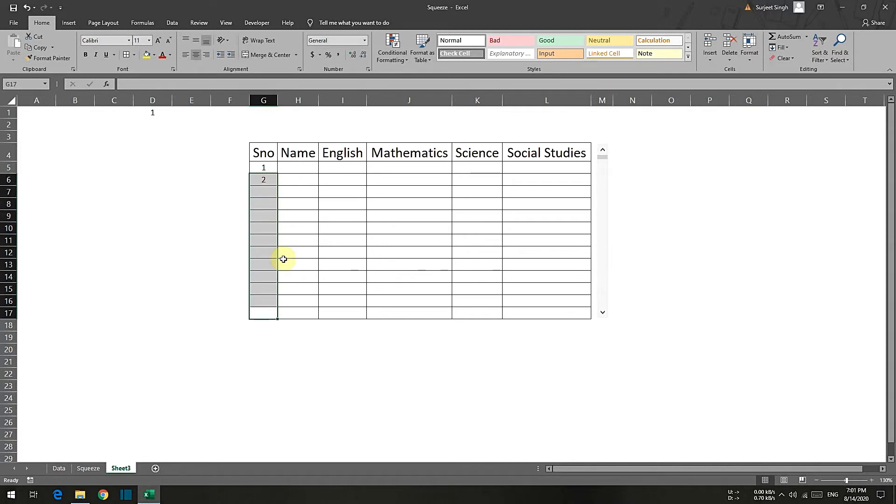
key(ctrl+d)
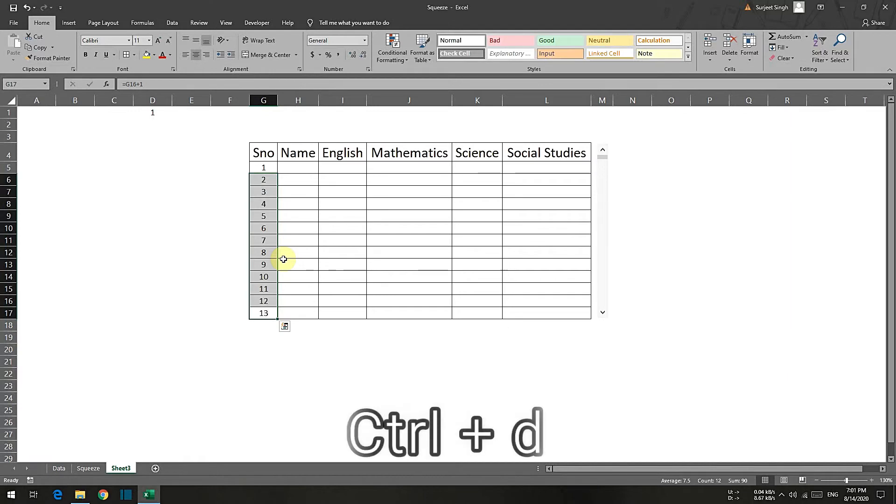
click(306, 176)
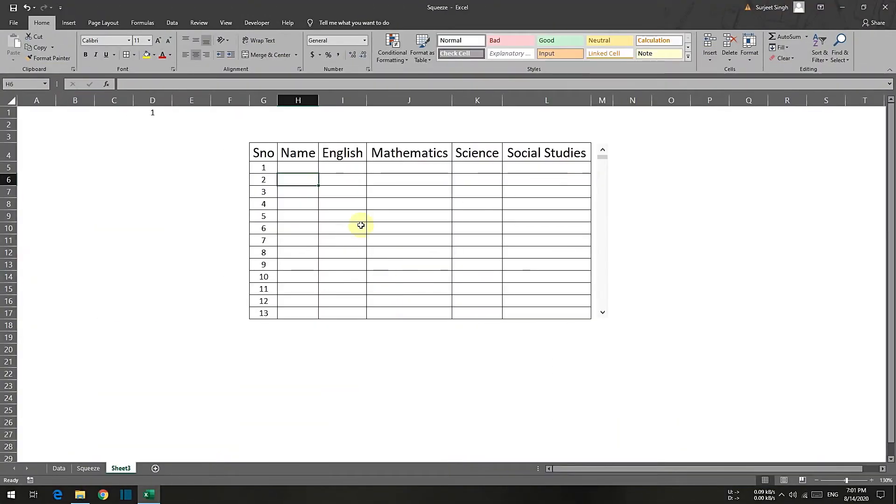
Step: Widen the Name column H slightly and check the last record's serial number at the end of the Data sheet
drag(322, 99, 331, 99)
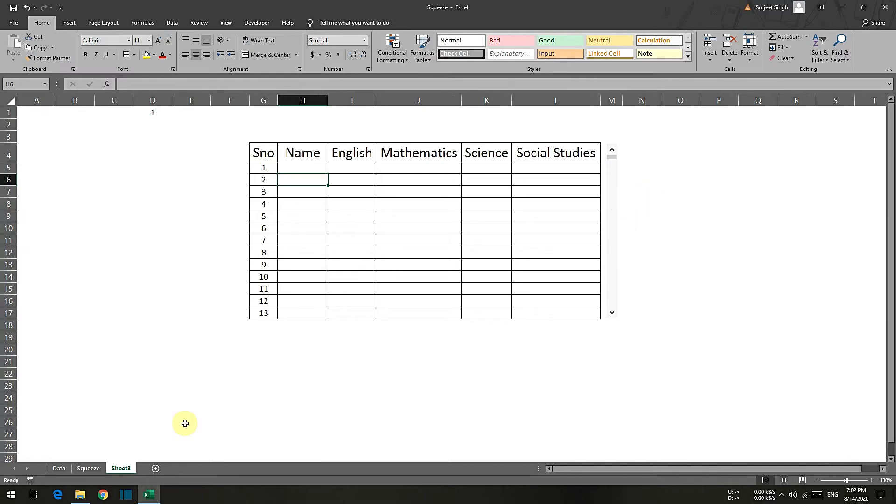
click(60, 469)
scroll(289, 304, down, 20)
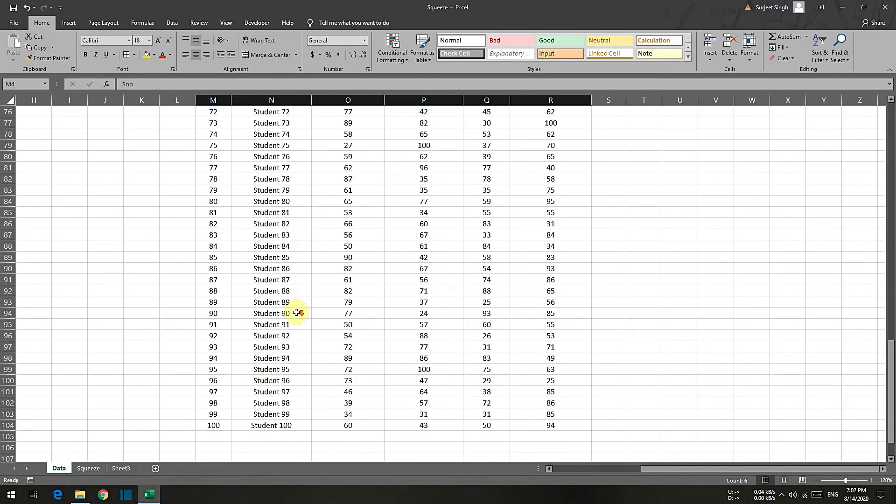
scroll(296, 313, down, 8)
click(209, 157)
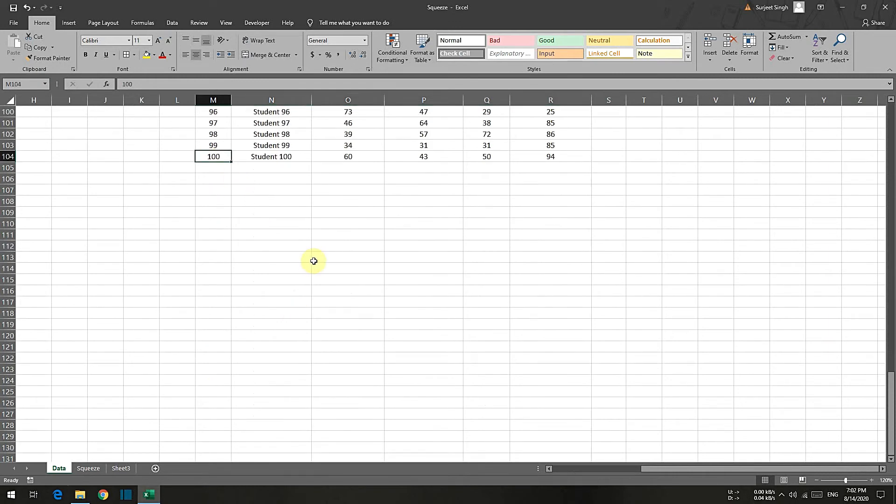
click(123, 468)
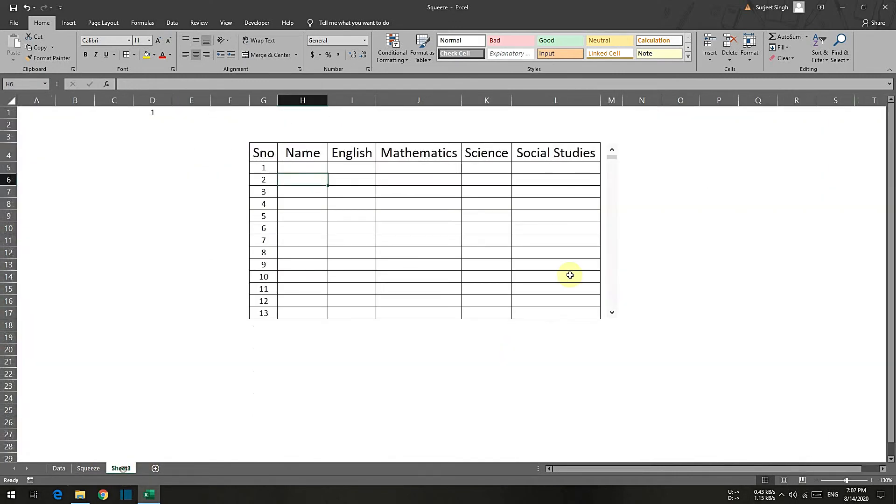
Step: Enter the record total 100 in O6 and the table's row count 13 in O7 as a scratch calculation on Sheet3
click(676, 183)
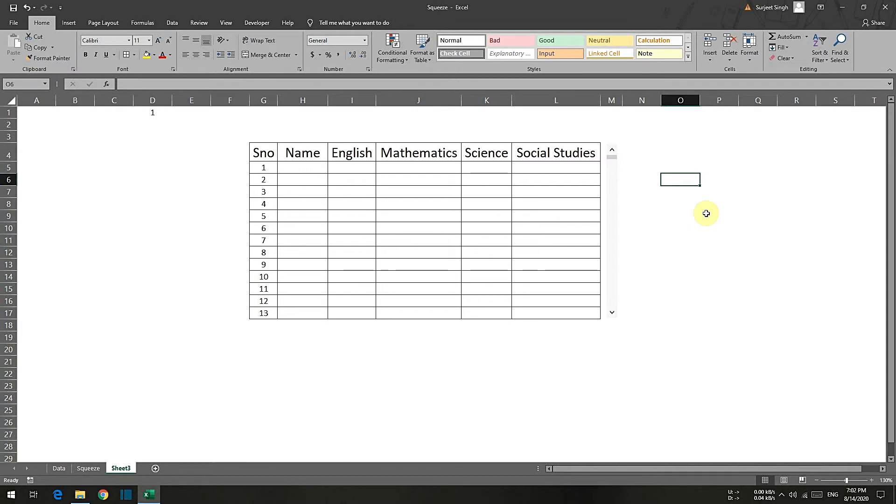
text(100)
key(Return)
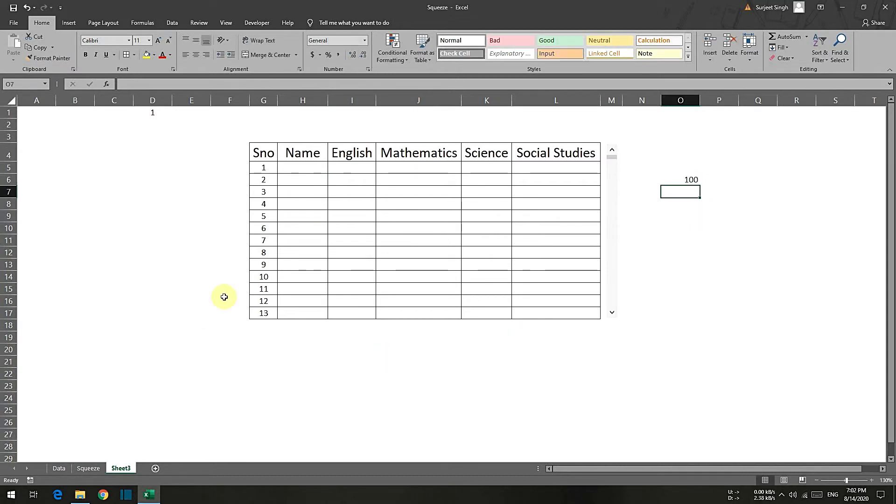
drag(260, 166, 269, 313)
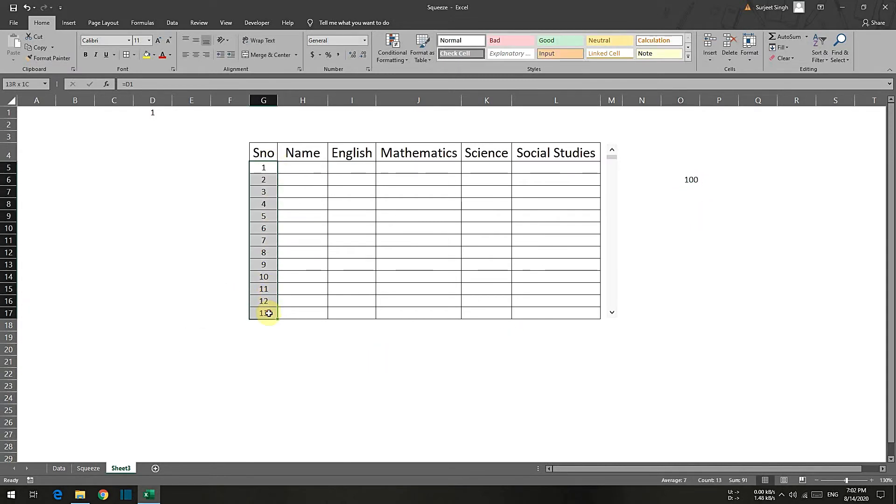
click(695, 189)
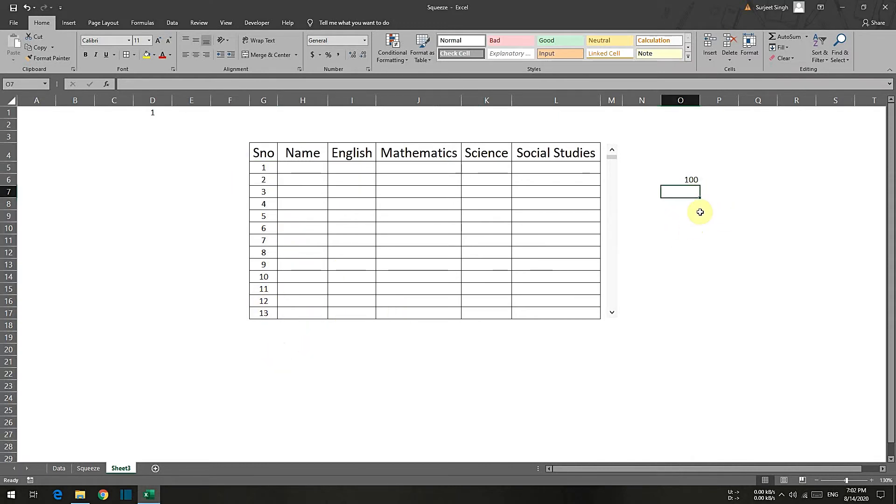
text(13)
key(Return)
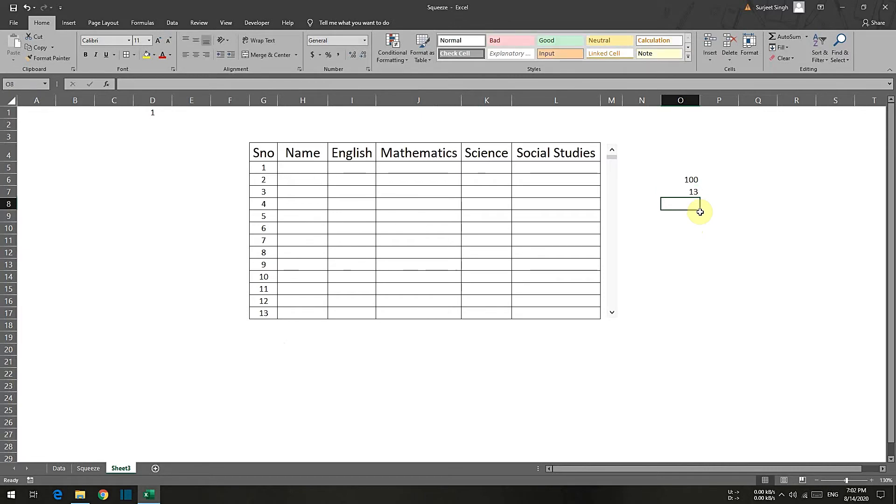
Step: Enter the formula =O6-O7 in O8 to subtract the table's row count from the record total
text(=)
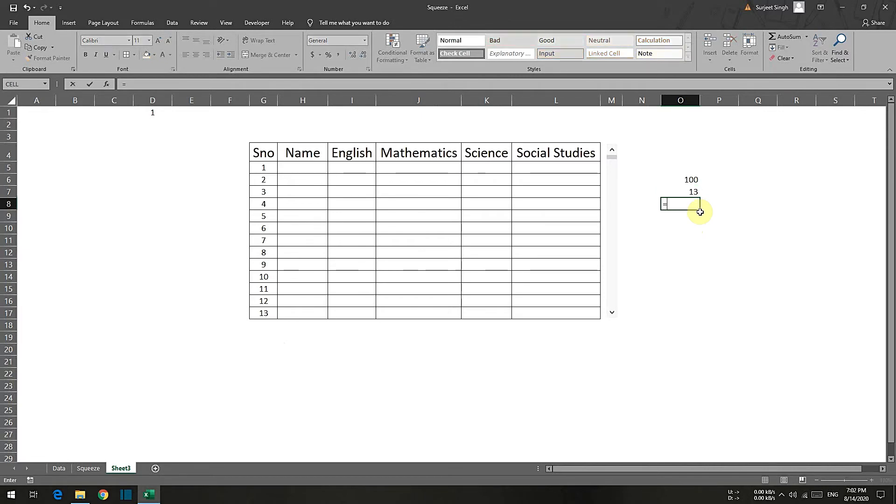
key(Up)
key(Up)
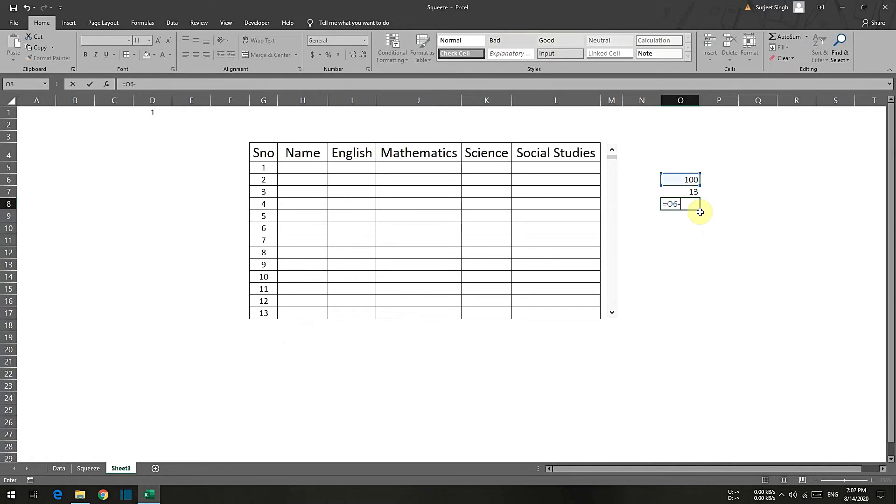
text(-)
key(Up)
key(Return)
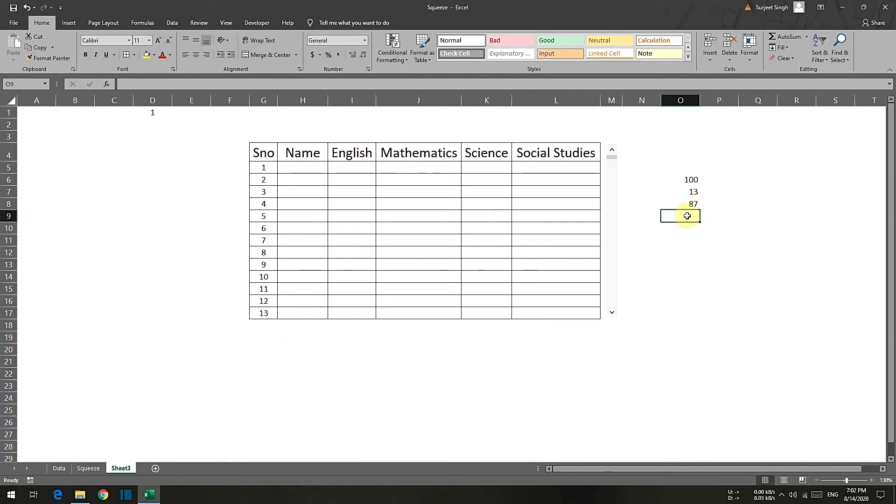
Step: Set the scroll bar's maximum value to 88 in its control formatting
right_click(614, 219)
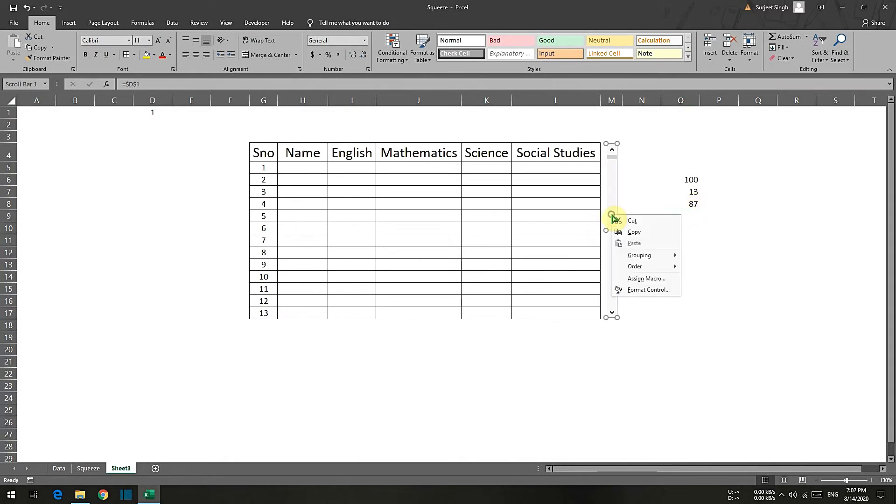
click(639, 290)
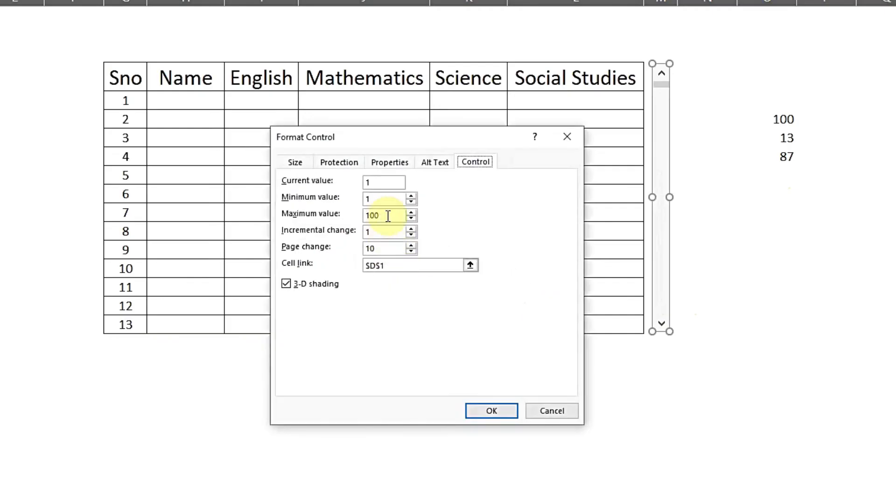
drag(387, 215, 346, 215)
click(487, 411)
click(841, 261)
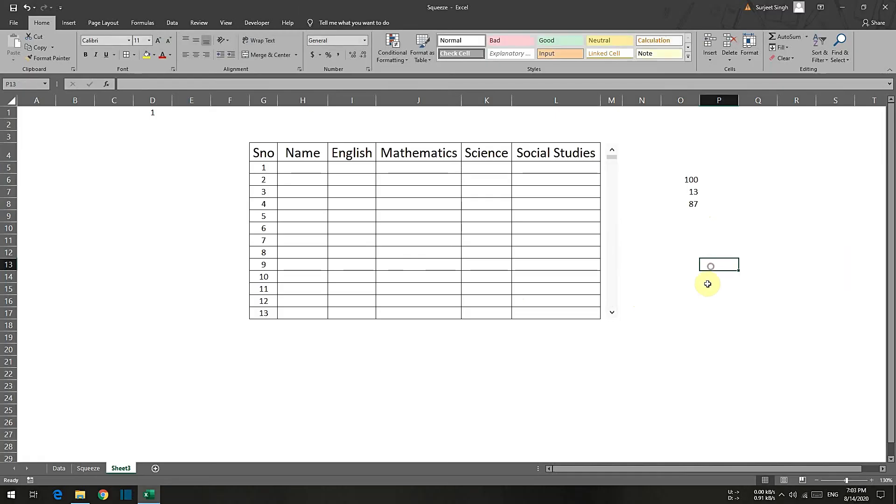
Step: Clear the scratch calculation from the range O5:P11
drag(778, 110, 805, 210)
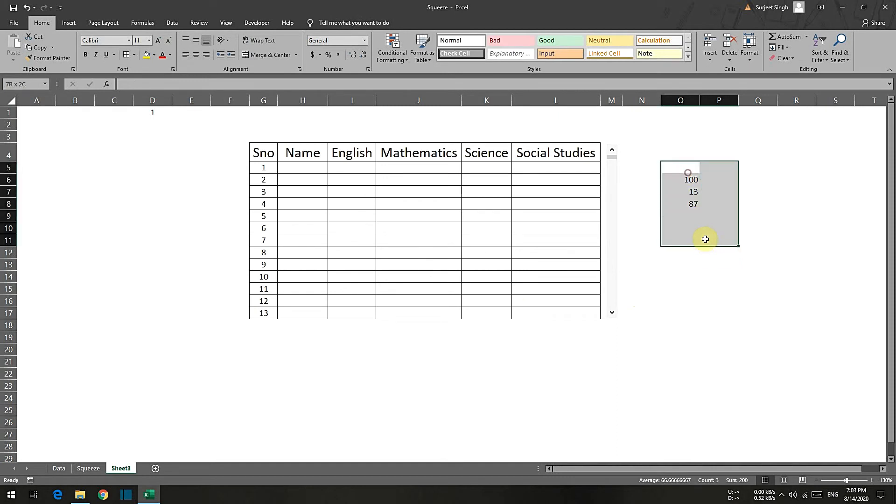
drag(706, 239, 705, 242)
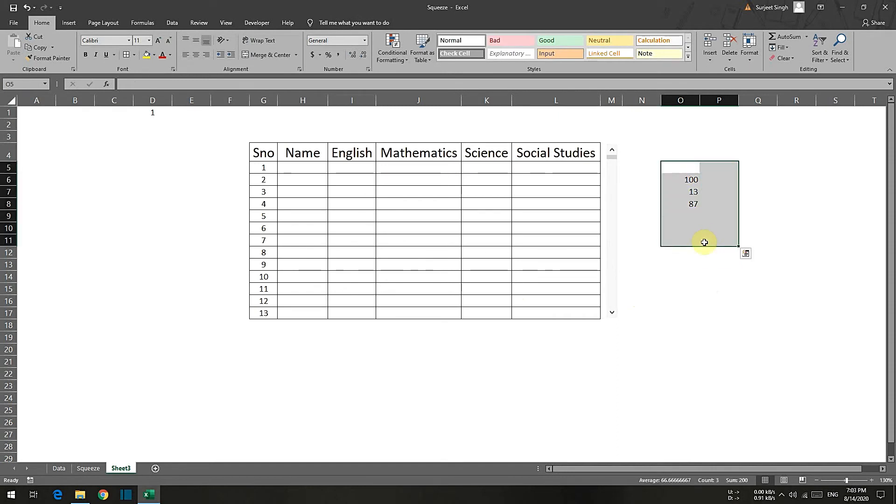
drag(516, 334, 561, 349)
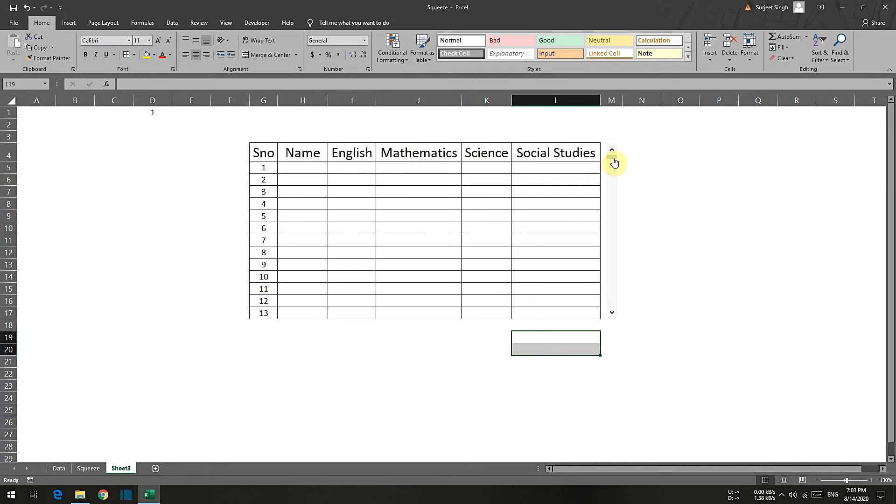
Step: Test the scroll bar's range by moving it to its maximum, checking G17, D1 and the last table row, and returning it to 1
drag(612, 158, 546, 316)
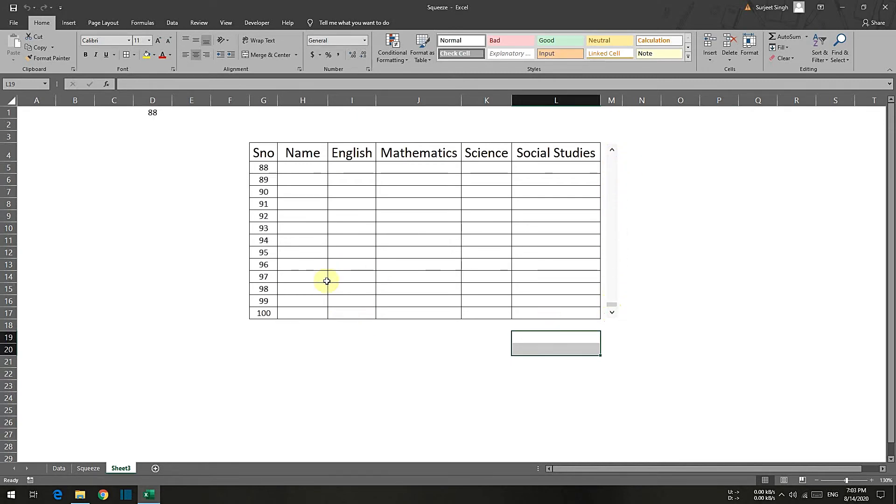
click(265, 312)
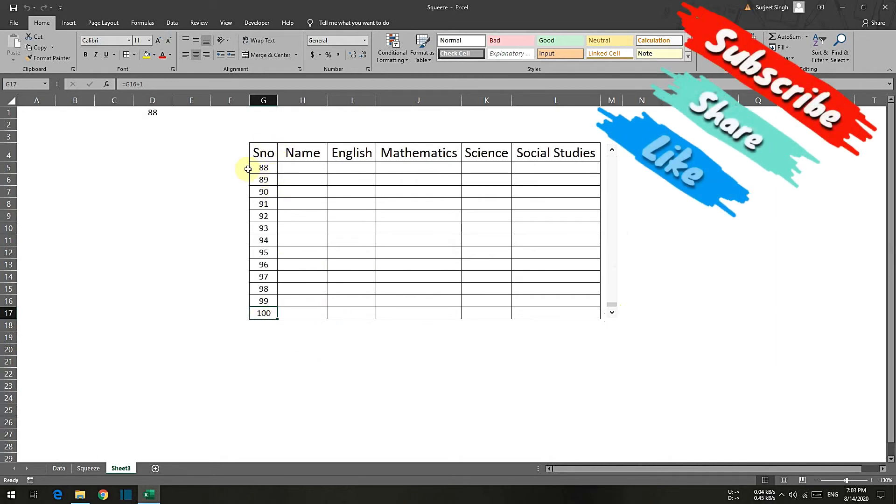
click(153, 112)
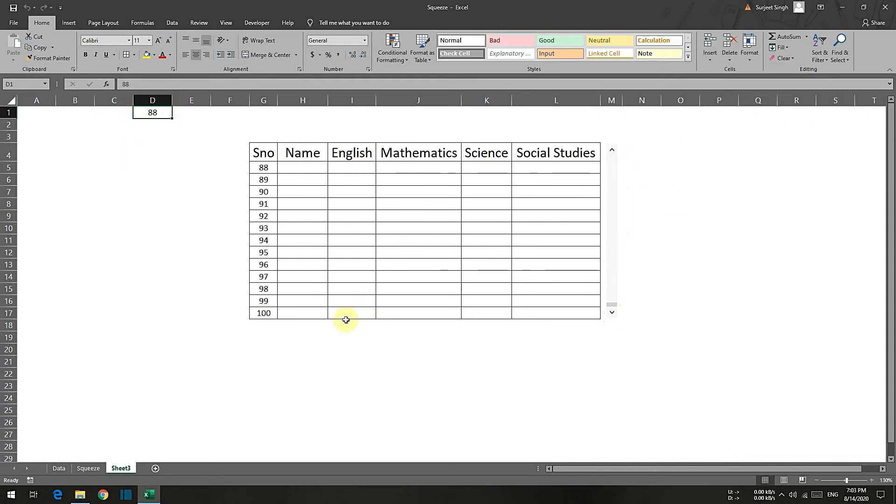
drag(305, 314, 581, 314)
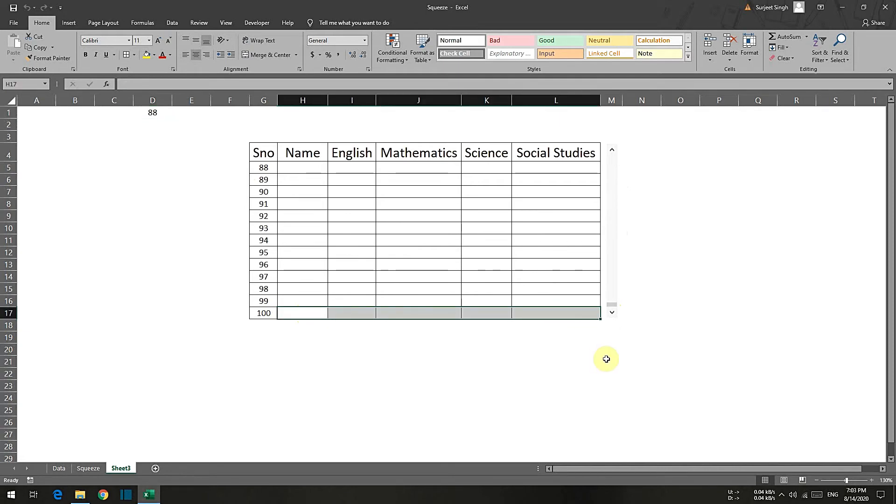
drag(615, 310, 619, 270)
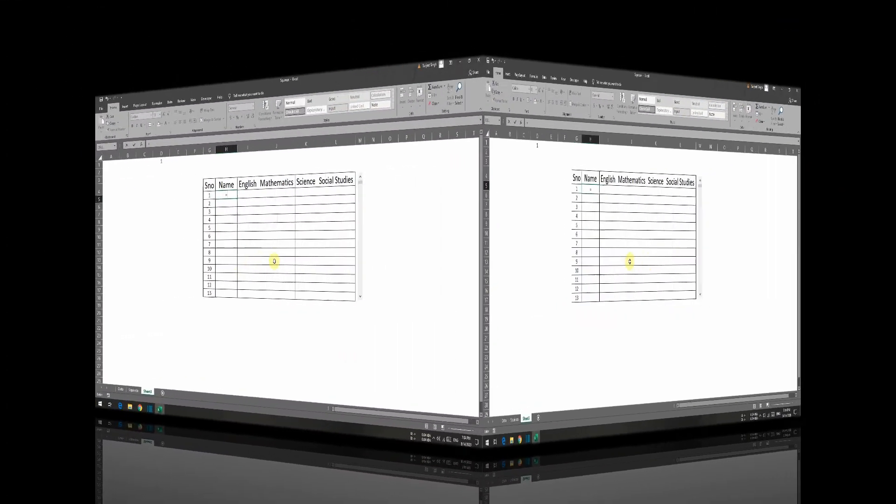
Step: Enter =VLOOKUP(G5,Data!M:R,2,0) in H5, the first cell under Name
text(vlook)
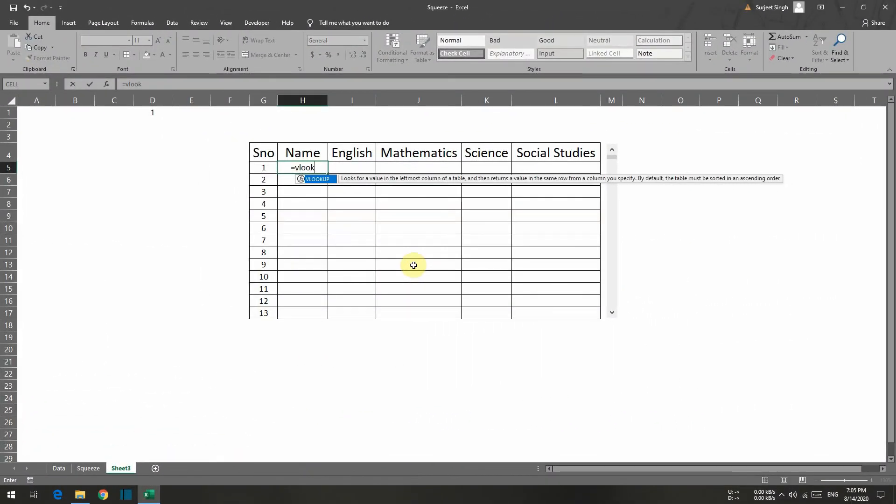
text(up)
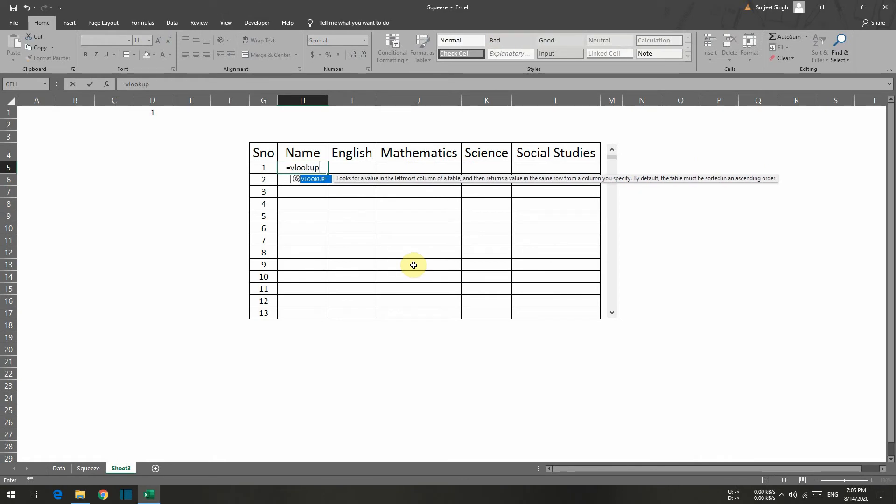
text(()
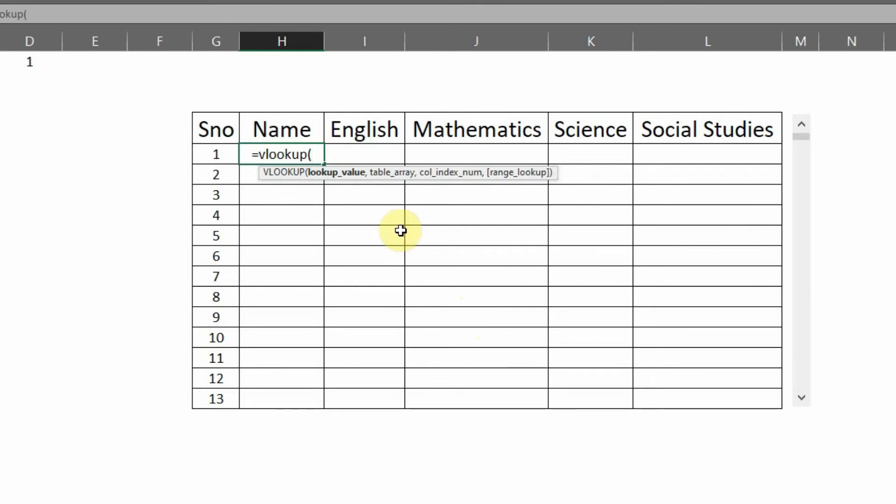
click(206, 145)
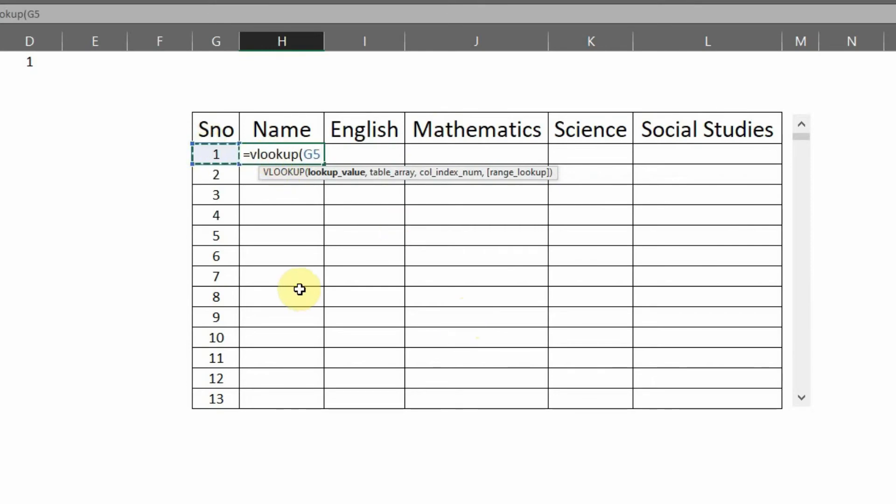
text(,)
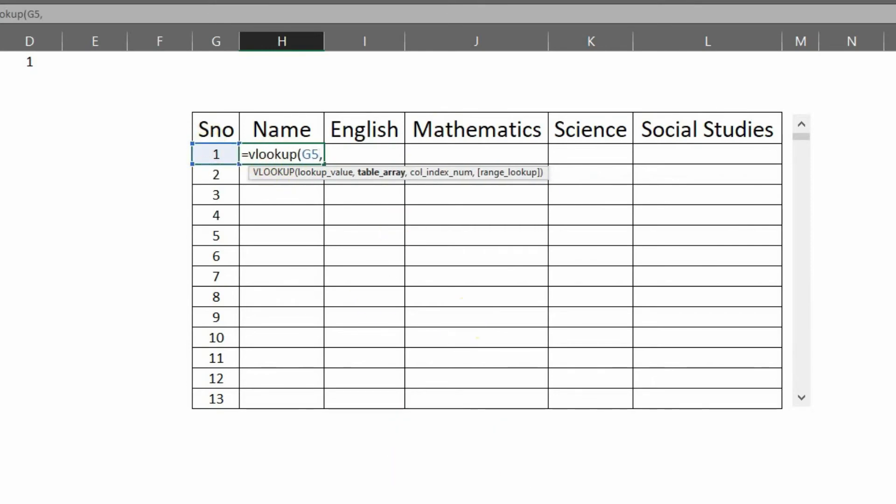
click(197, 503)
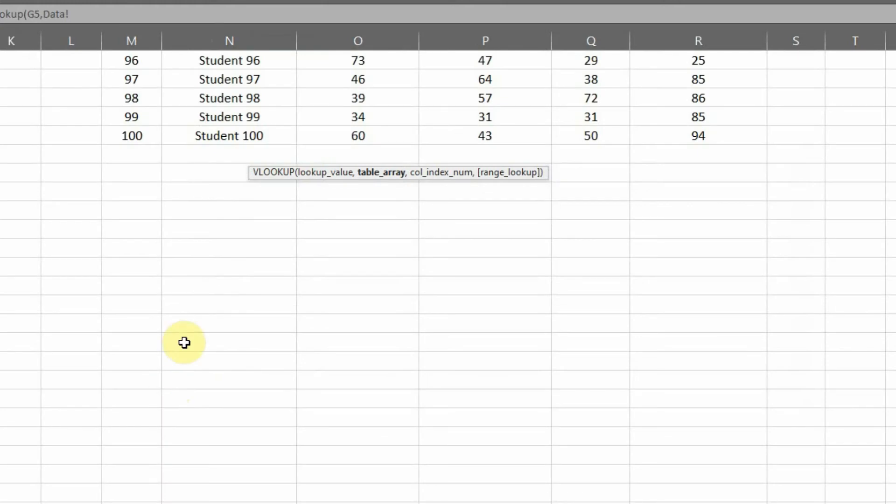
click(137, 30)
drag(136, 29, 698, 30)
text(,)
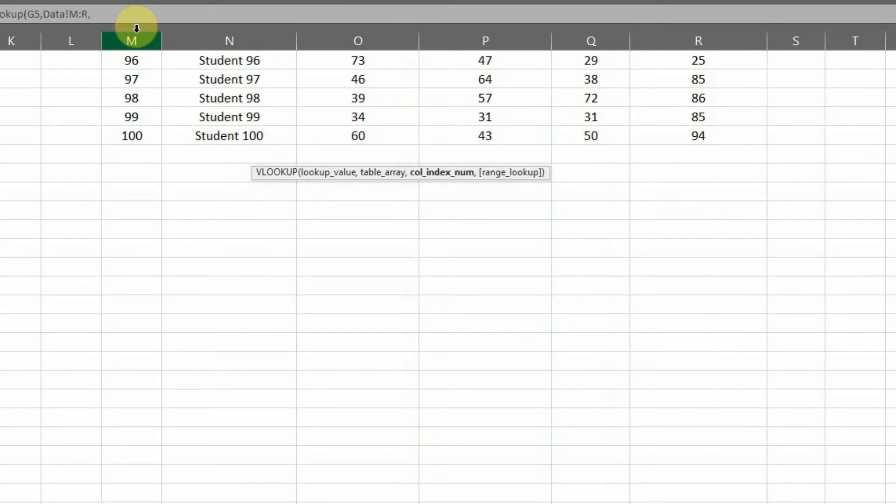
text(2,)
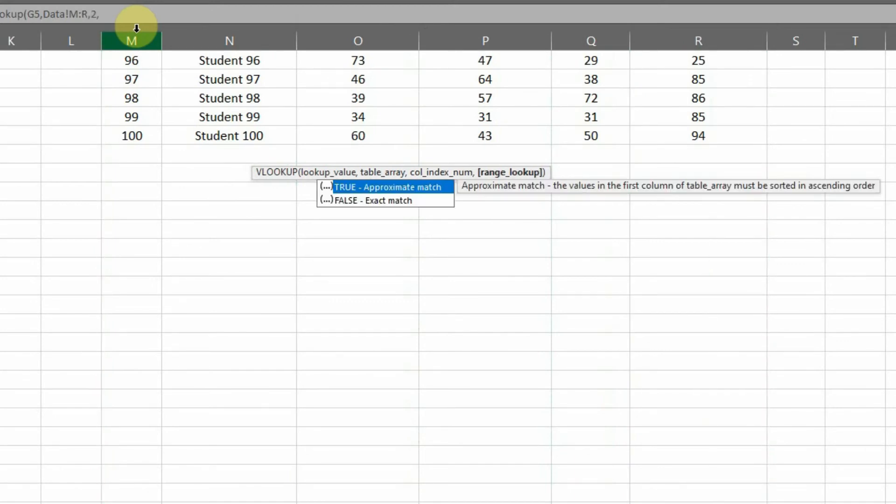
text(00)
key(Return)
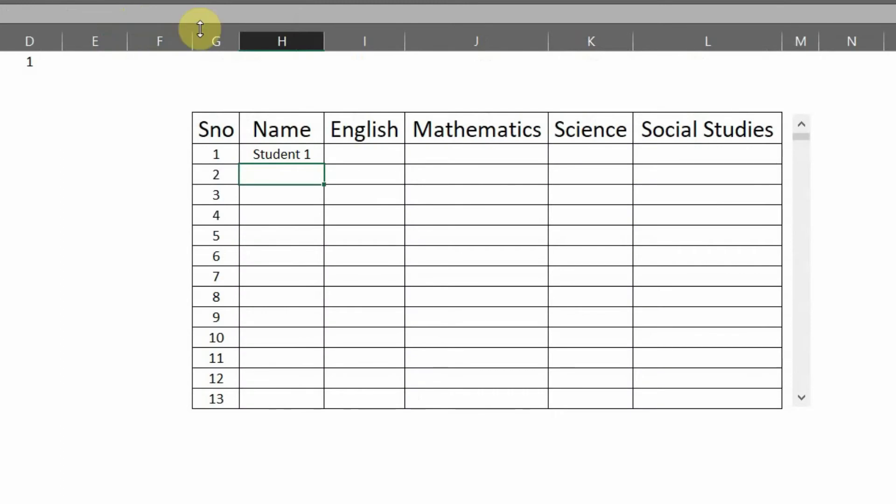
Step: Copy the lookup formula from H5 into I5 under English and change its column index, giving =VLOOKUP(G5,Data!M:R,3,0)
click(297, 151)
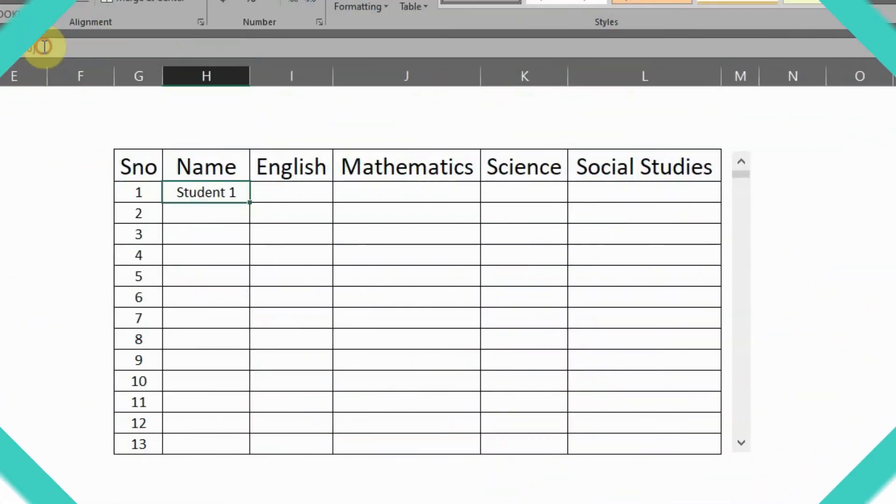
drag(42, 47, 1, 48)
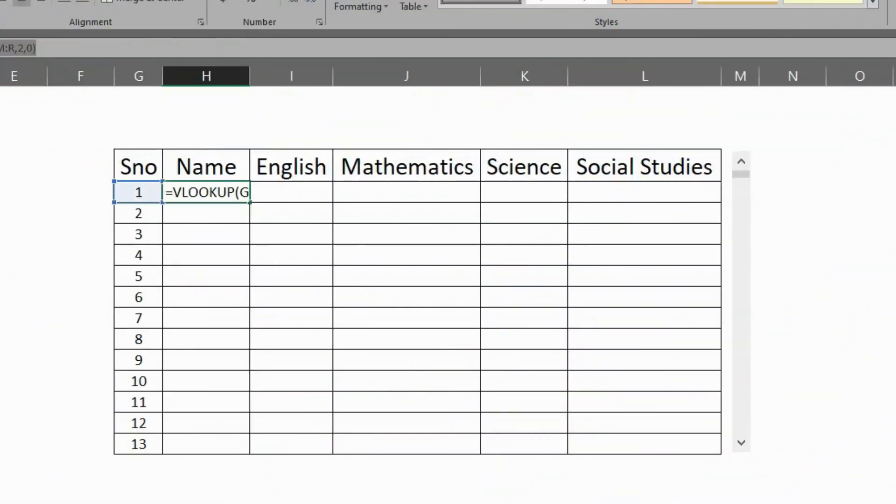
key(F2)
key(Escape)
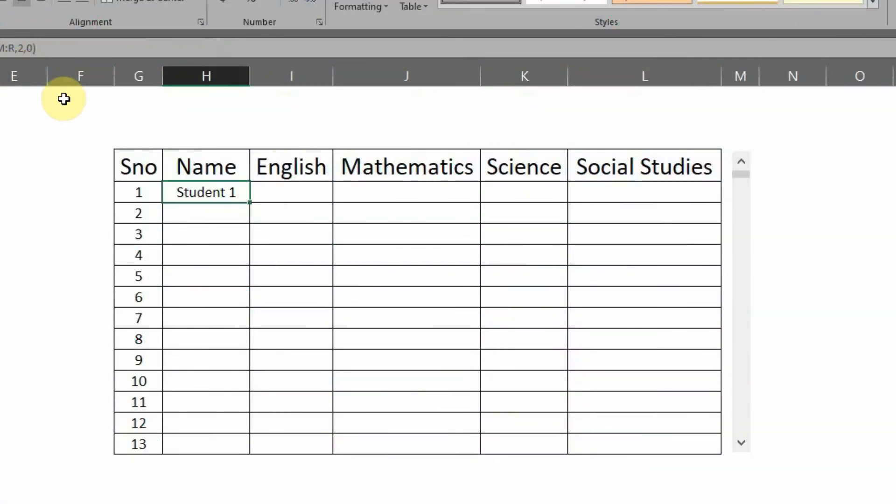
click(274, 192)
key(F2)
text(=VLOOKUP(G5,Data!M:R,2,0))
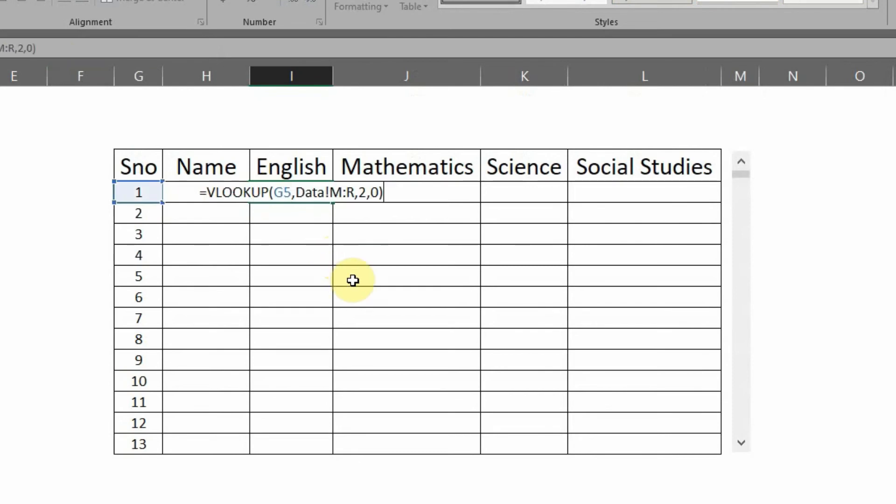
click(364, 192)
key(BackSpace)
text(3)
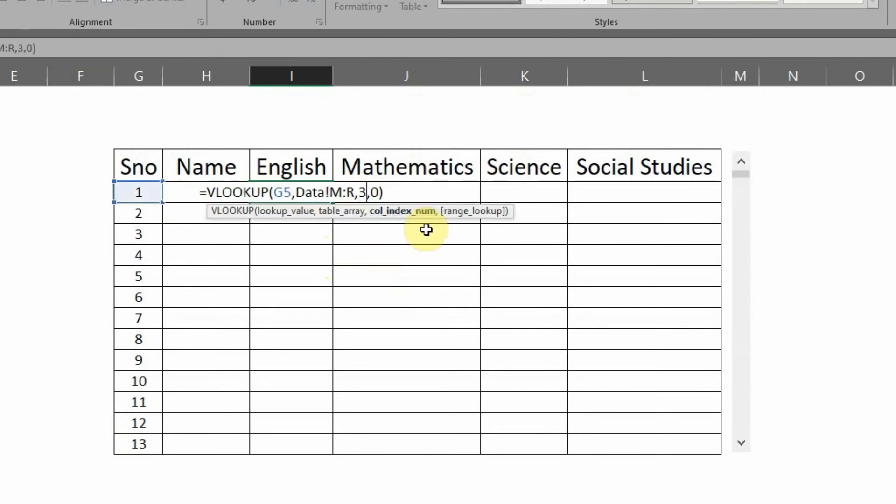
key(Return)
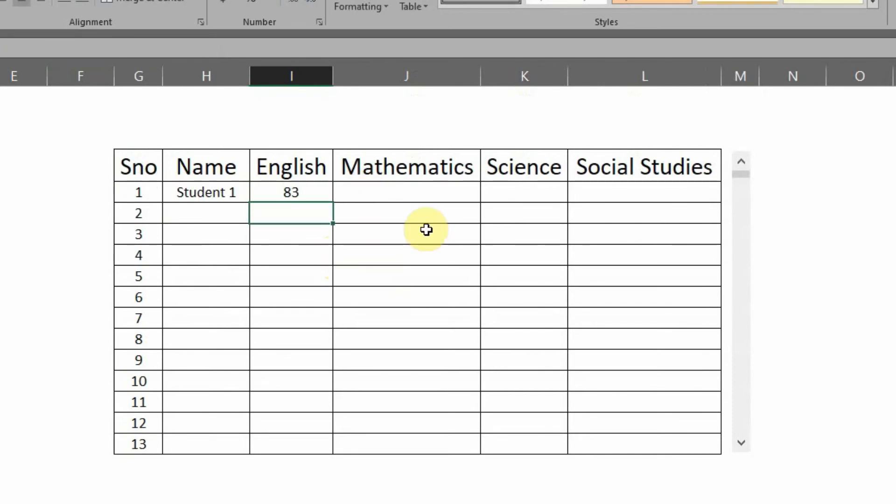
Step: Enter =VLOOKUP(G5,Data!M:R,4,0) in J5, the first cell under Mathematics, reusing the copied formula
click(402, 190)
key(F2)
text(=VLOOKUP(G5,Data!M:R,2,0))
click(479, 191)
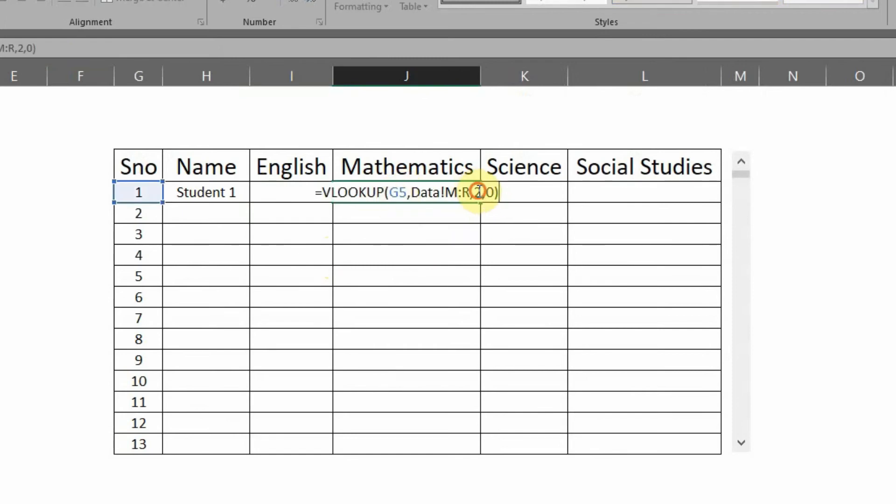
key(Delete)
text(4)
key(Return)
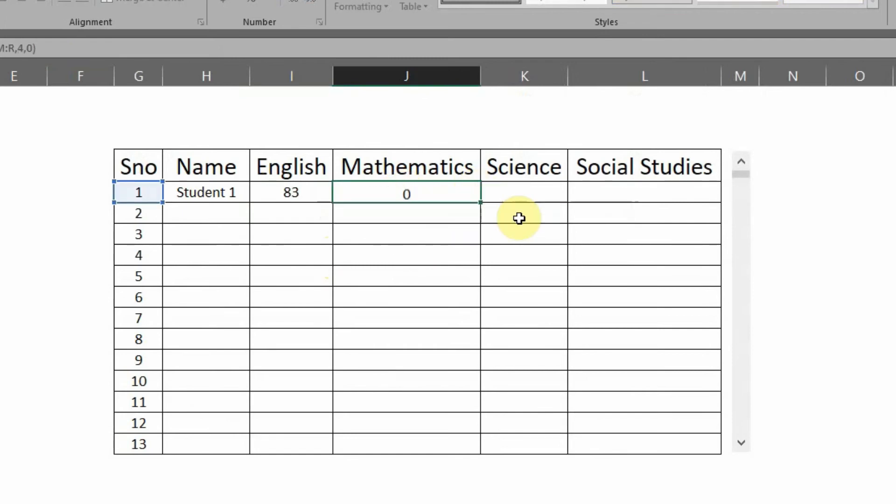
Step: Enter =VLOOKUP(G5,Data!M:R,5,0) in K5, the first cell under Science, reusing the copied formula
click(529, 192)
key(F2)
text(=VLOOKUP(G5,Data!M:R,2,0))
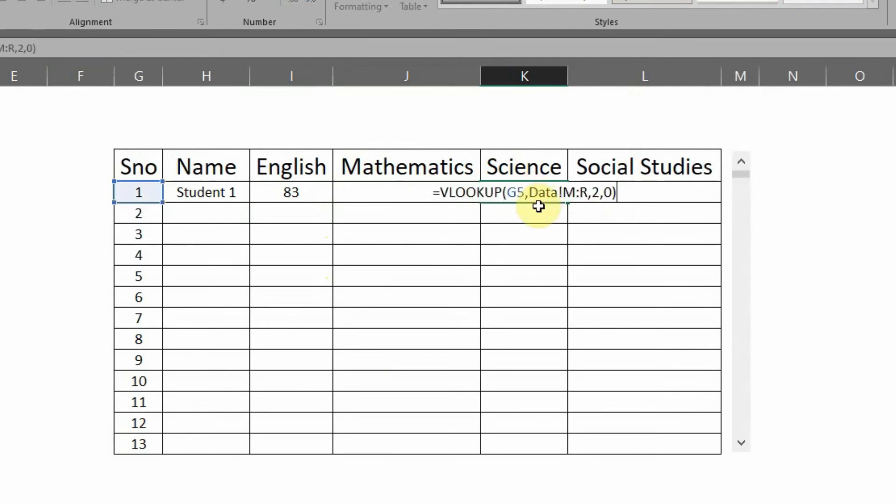
click(601, 193)
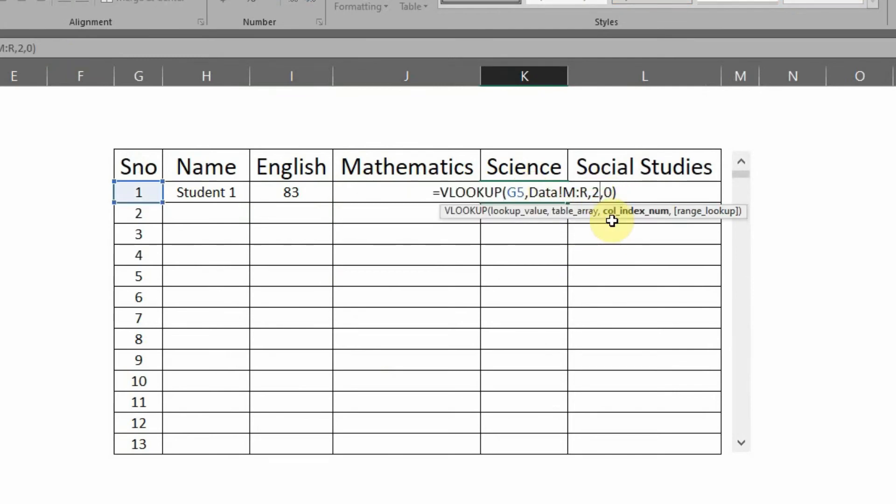
key(BackSpace)
text(5)
key(Return)
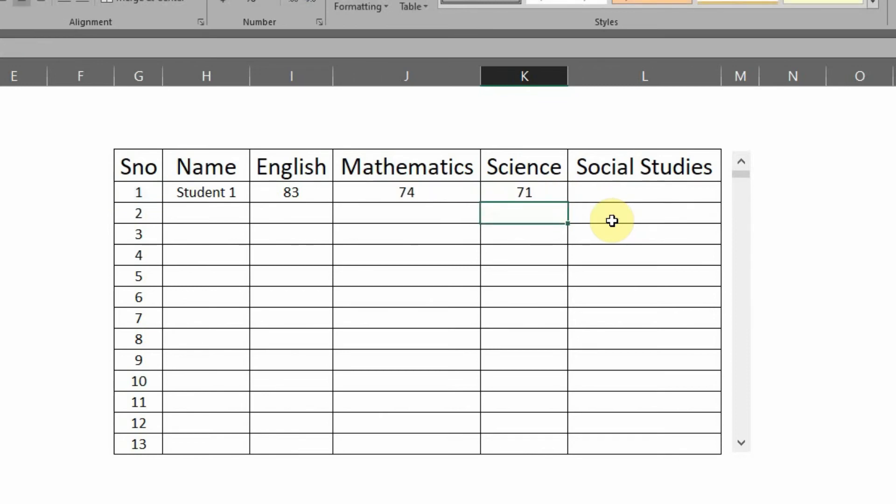
Step: Enter =VLOOKUP(G5,Data!M:R,6,0) in L5, the first cell under Social Studies, reusing the copied formula
click(616, 186)
double_click(616, 186)
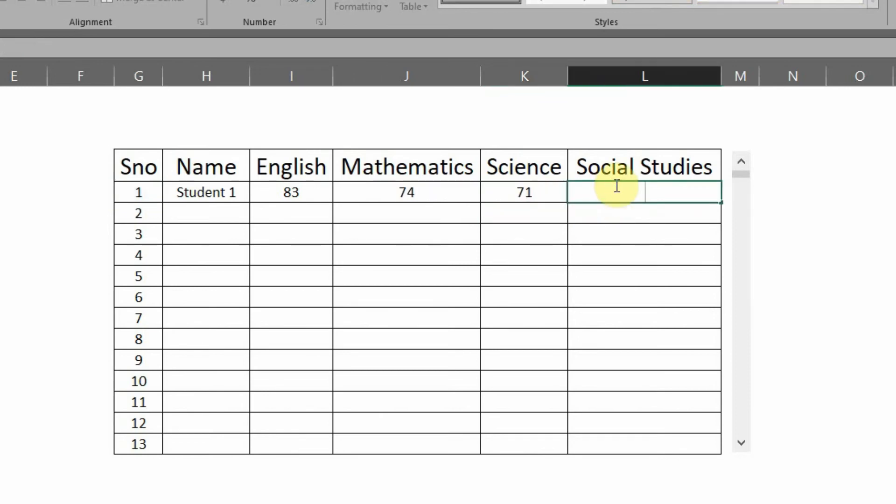
text(=VLOOKUP(G5,Data!M:R,2,0))
click(722, 192)
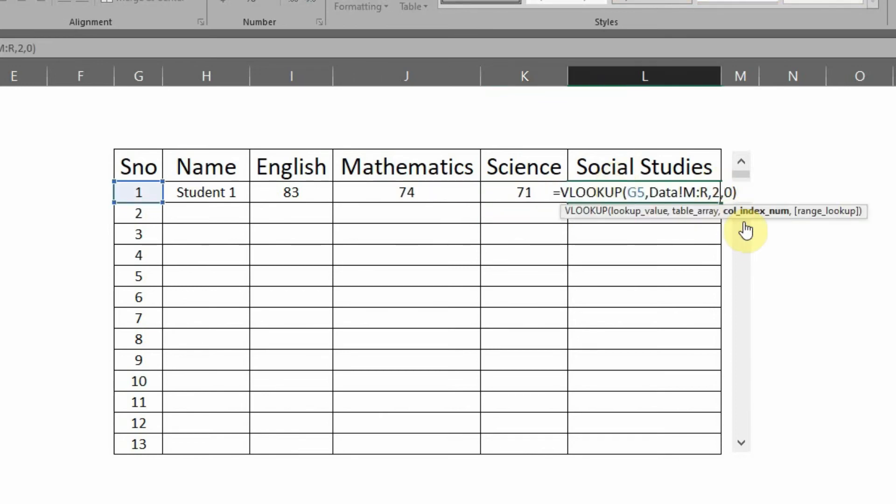
key(BackSpace)
text(6)
key(Return)
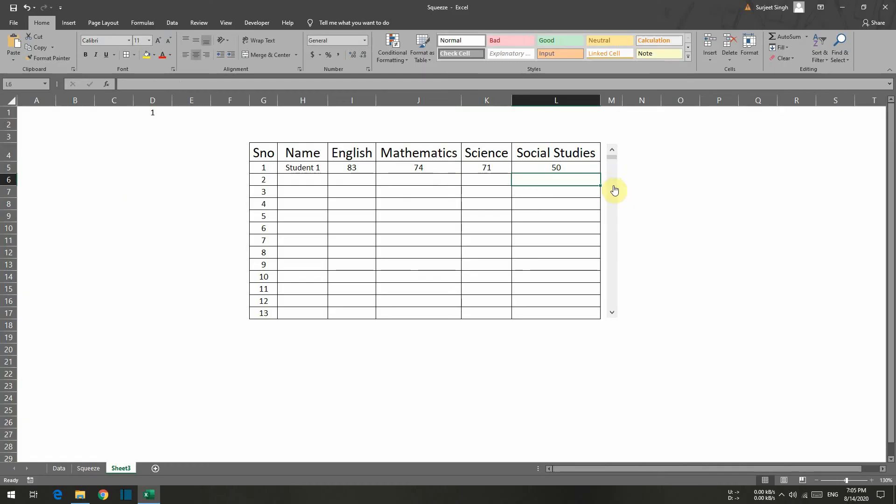
Step: Fill the row 5 lookup formulas down through the whole table range H5:L17
drag(302, 314, 573, 170)
key(ctrl+d)
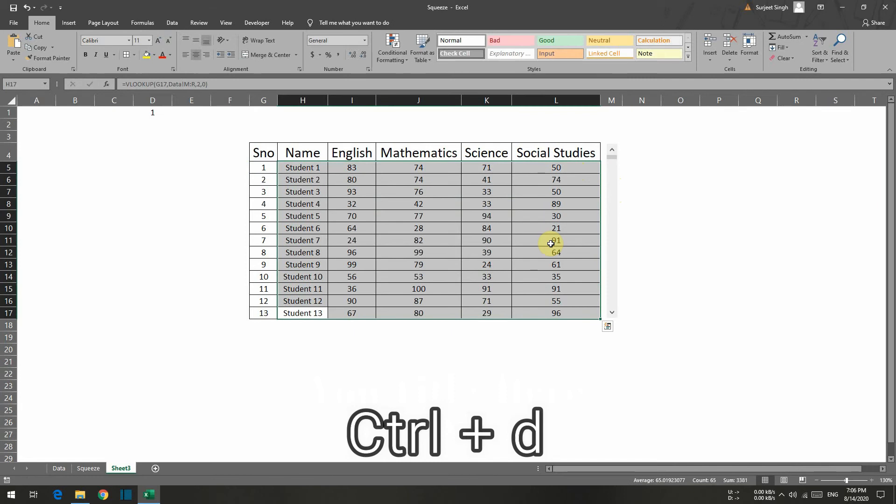
click(643, 207)
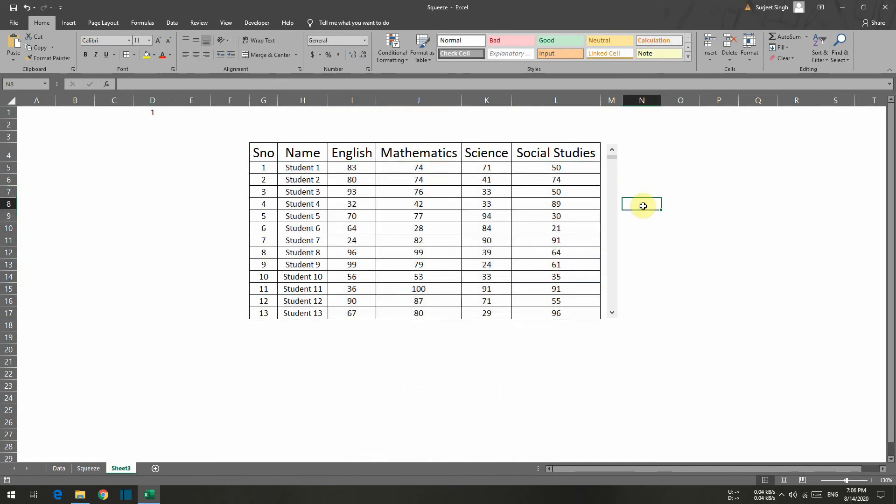
Step: Format the header row G4:L4 with the Input cell style and bold text
drag(259, 151, 561, 152)
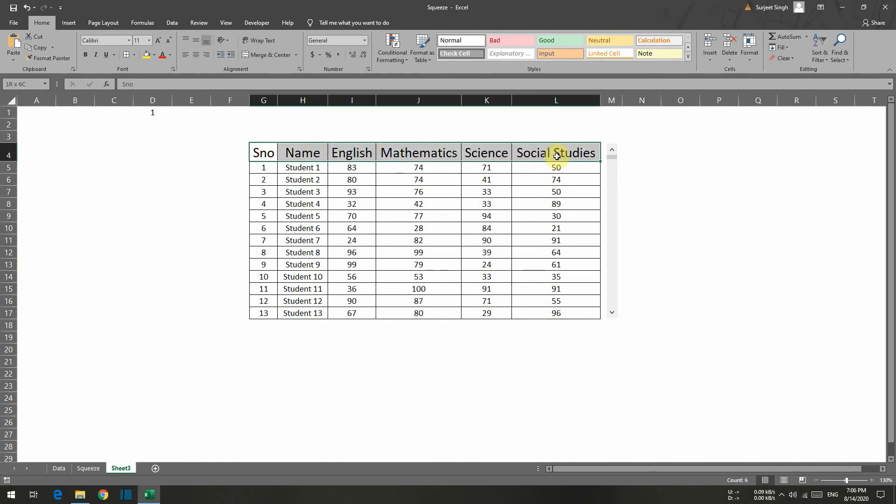
click(559, 54)
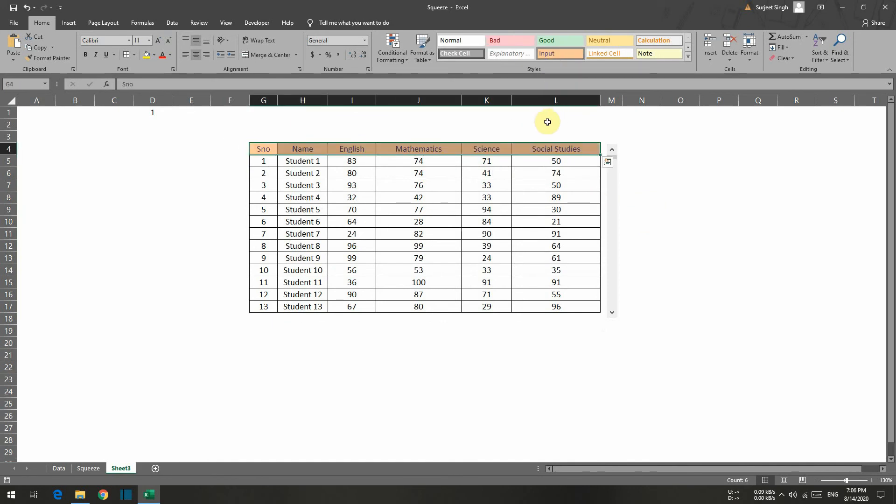
click(652, 198)
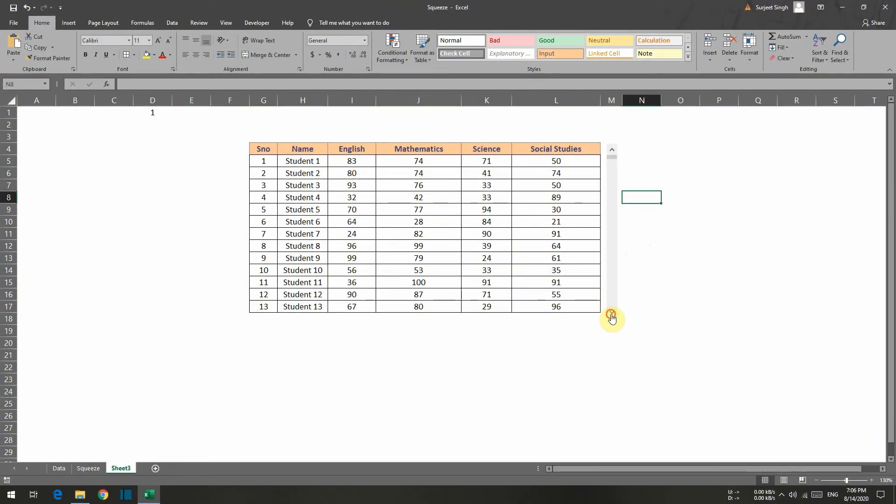
Step: Test the finished table by stepping the scroll bar down one record at a time until D1 reaches 18
click(611, 313)
click(611, 314)
click(612, 314)
click(611, 314)
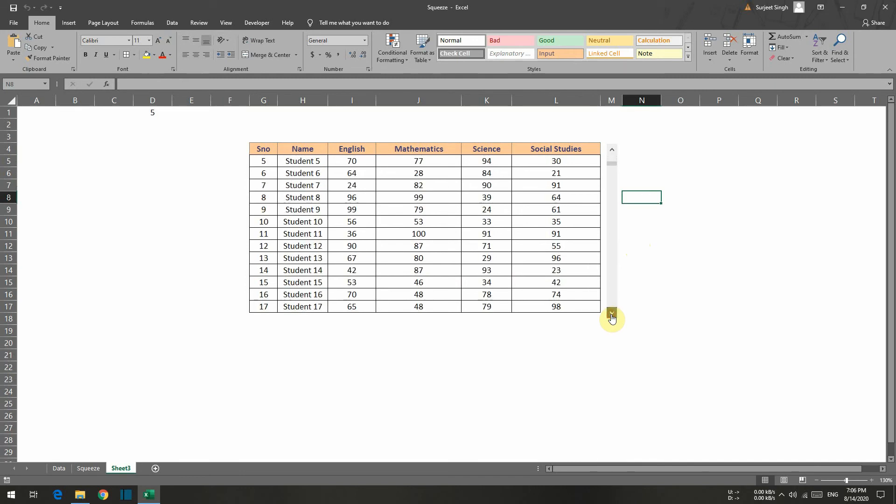
click(611, 314)
click(612, 314)
click(611, 313)
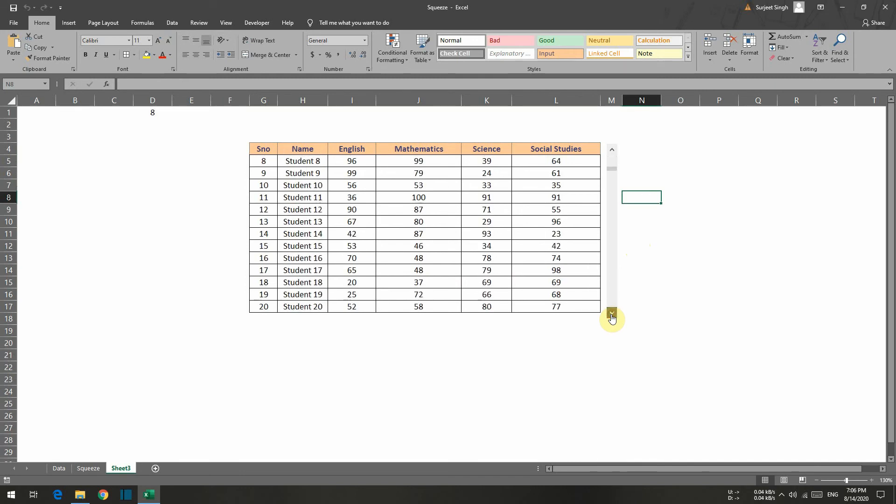
click(612, 314)
click(611, 314)
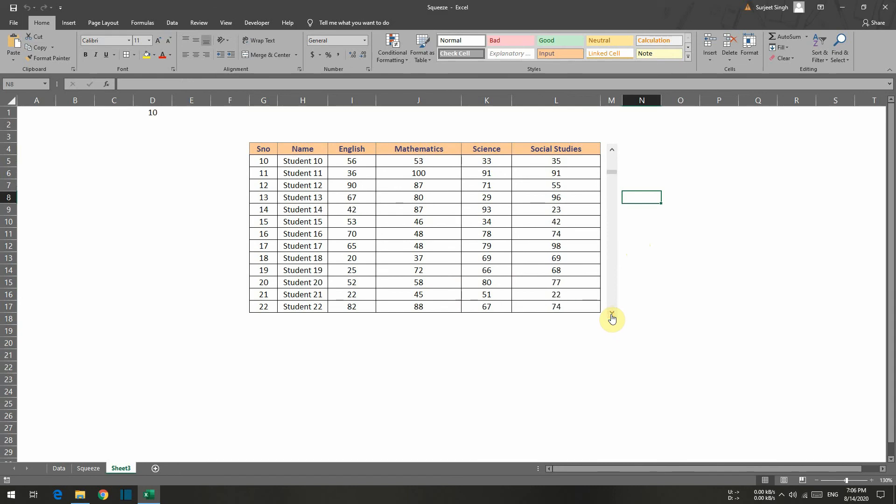
click(612, 313)
click(611, 314)
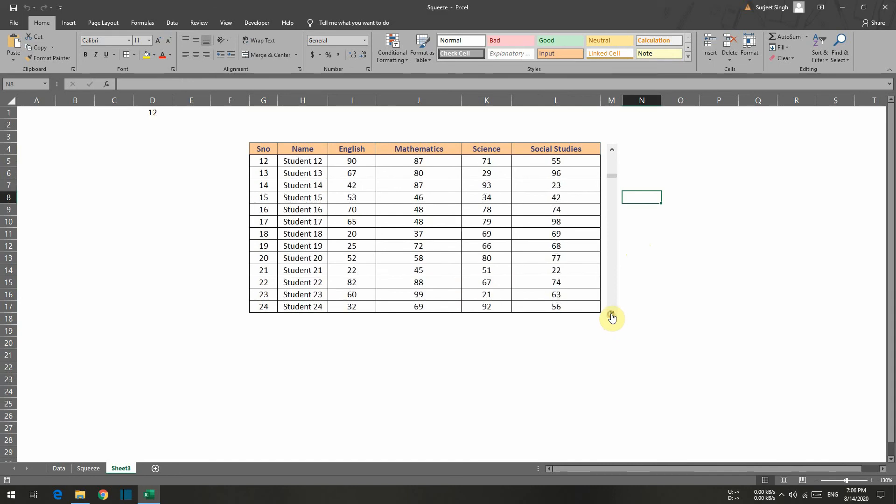
click(612, 314)
click(612, 313)
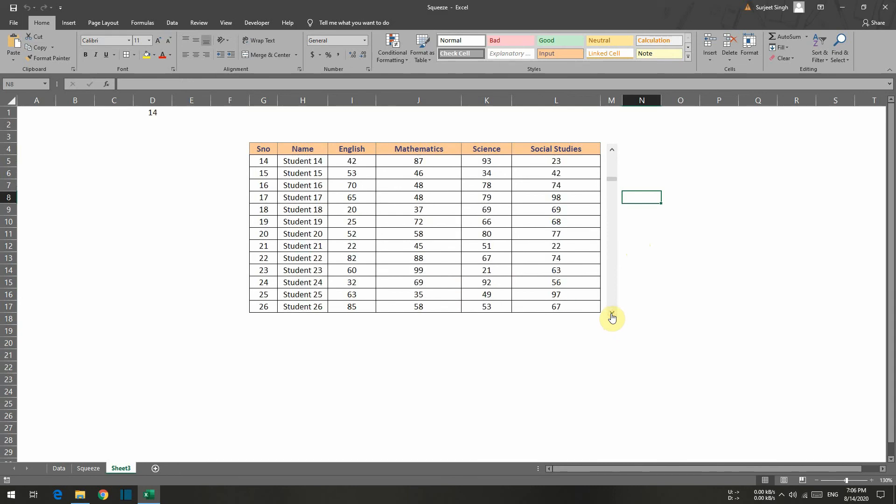
click(611, 314)
click(611, 314)
click(612, 314)
click(611, 314)
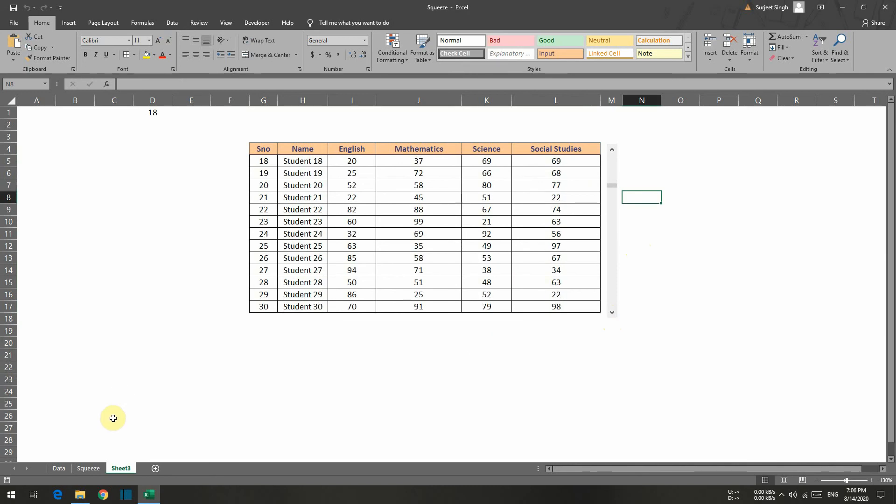
Step: Compare the last record in row 104 of Data with the Sheet3 table's last row at the scroll bar's maximum, and return the bar to 1
click(59, 469)
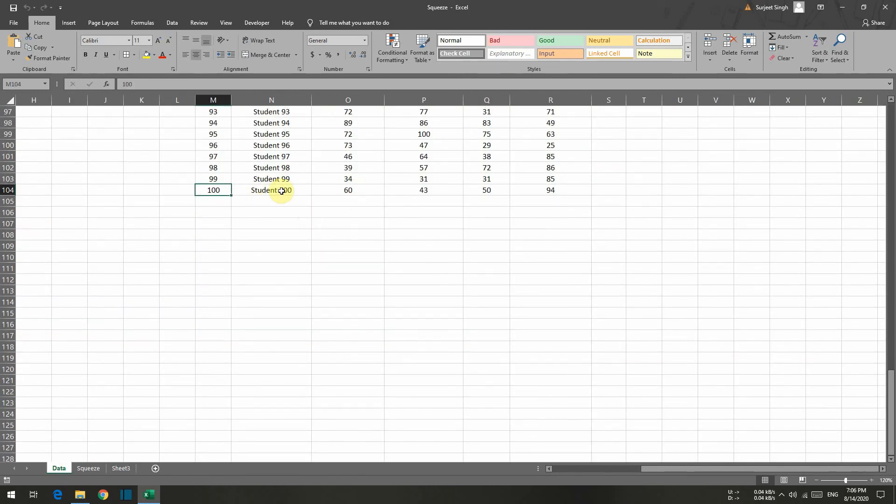
click(274, 197)
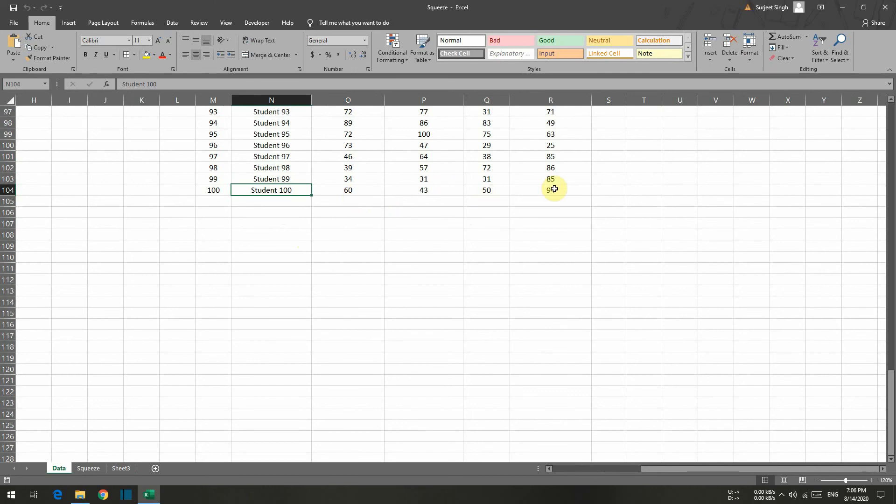
click(121, 469)
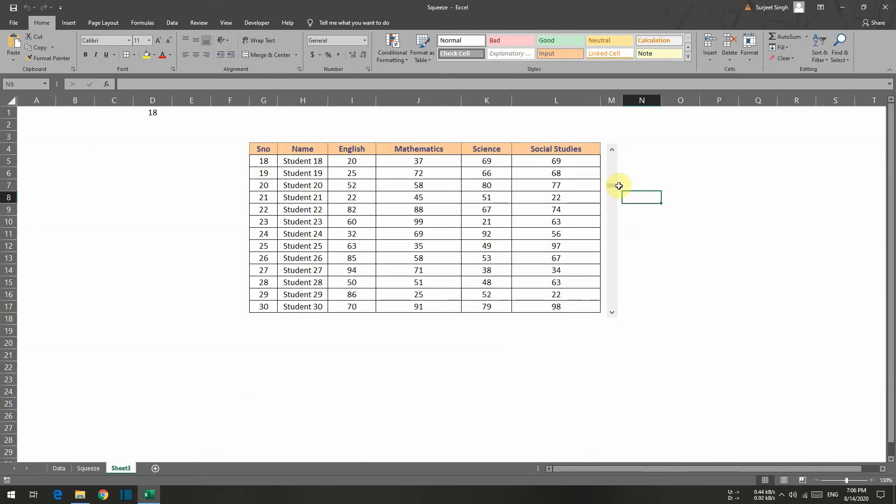
drag(615, 189, 615, 321)
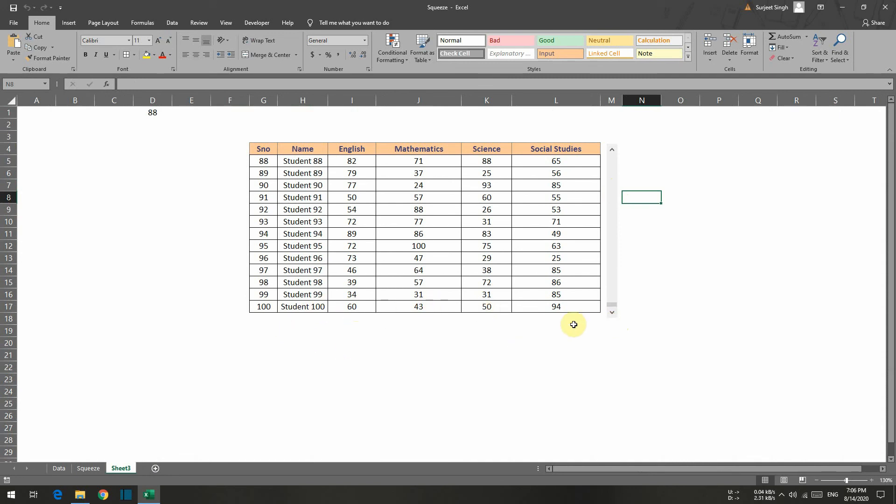
drag(300, 307, 612, 152)
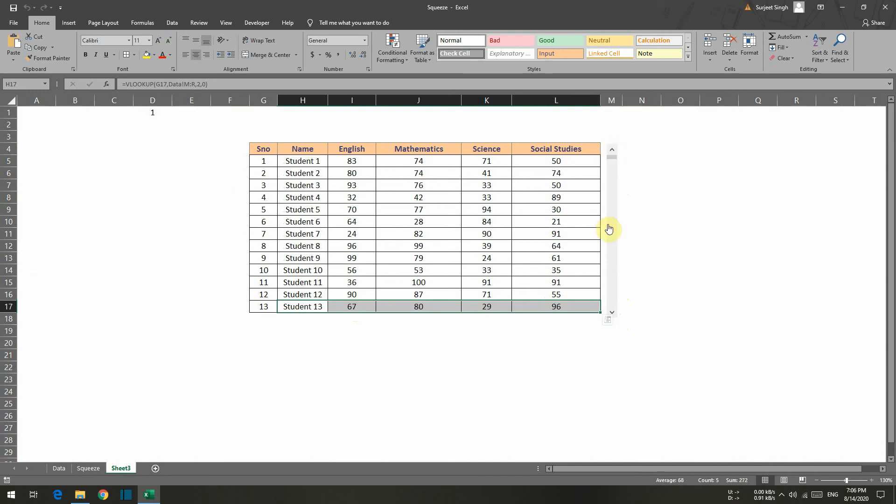
Step: Hide the scroll bar's linked value in D1 by setting its font color to white
click(161, 112)
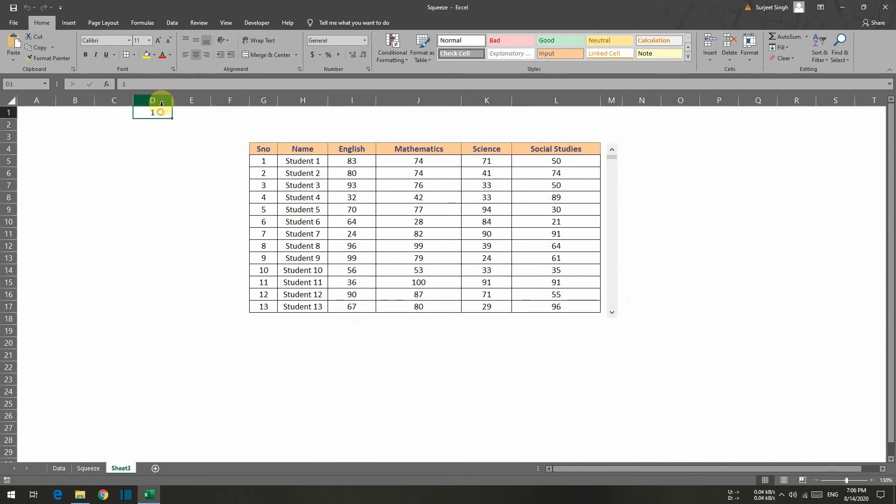
click(172, 56)
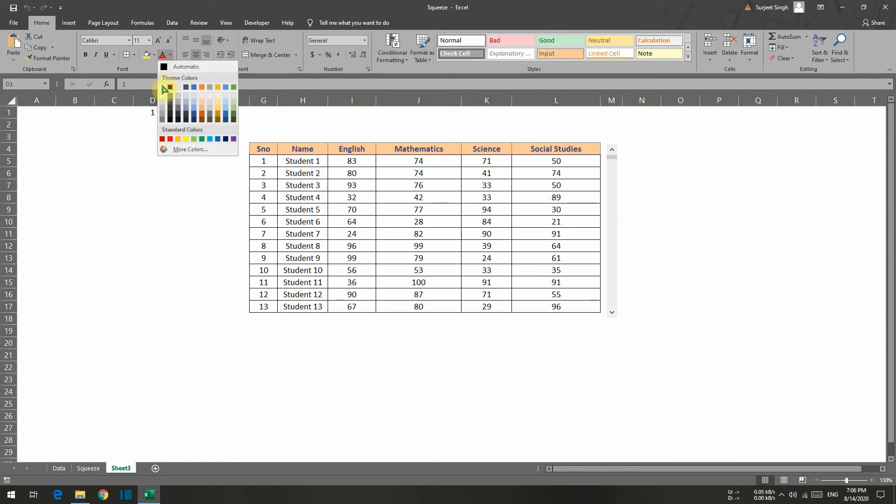
click(165, 88)
click(193, 174)
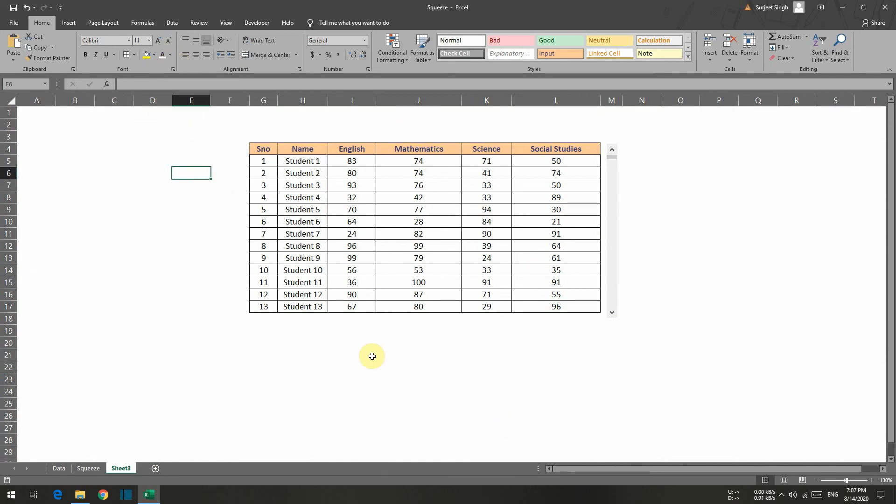
drag(257, 144, 615, 318)
click(471, 367)
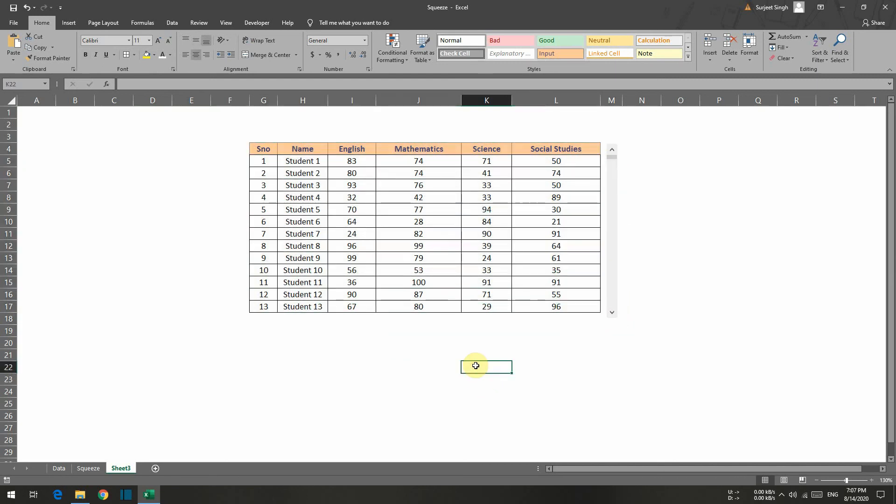